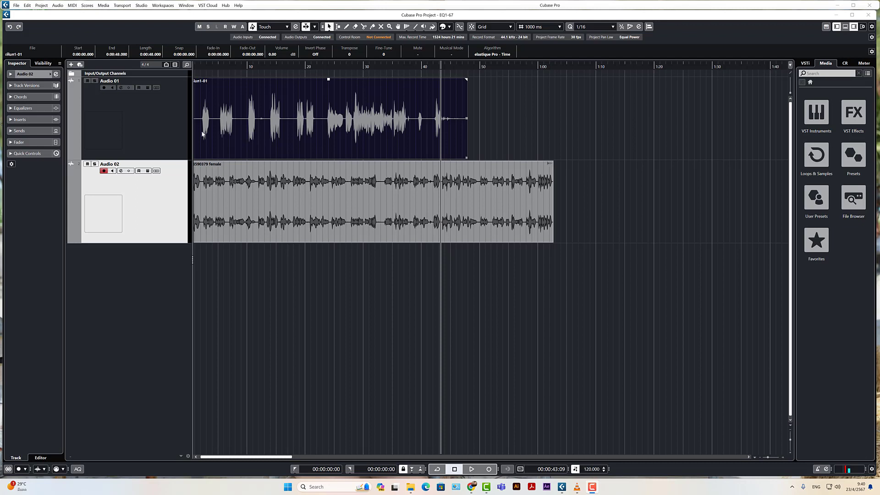
# Show the floating transport panel over the project.
pyautogui.click(294, 241)
pyautogui.click(359, 167)
pyautogui.press('F2')
pyautogui.click(327, 200)
pyautogui.click(309, 143)
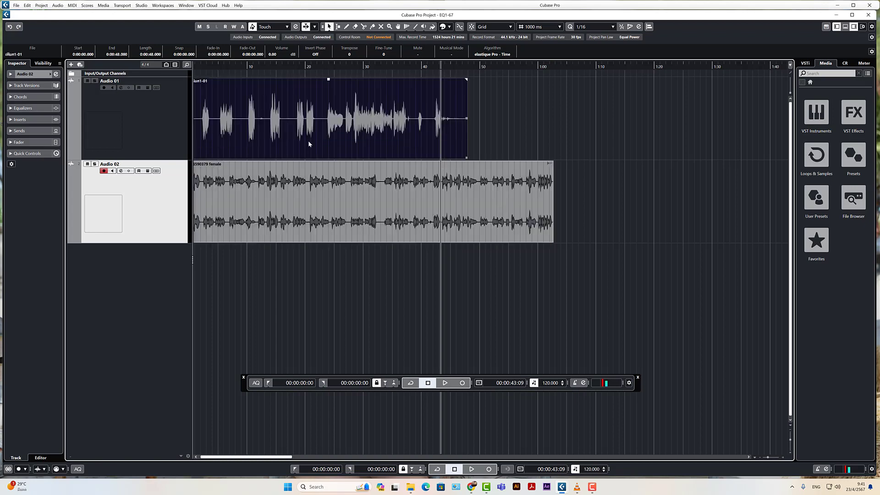
pyautogui.click(315, 200)
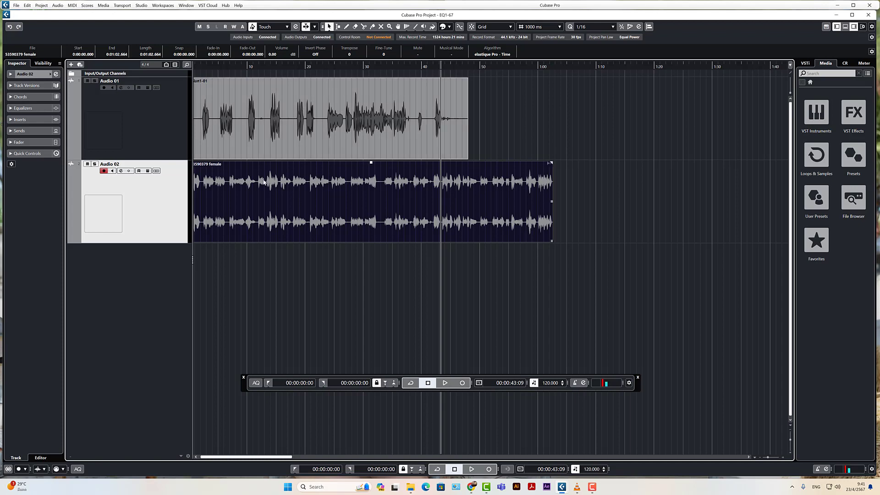
pyautogui.click(286, 100)
pyautogui.click(308, 178)
pyautogui.click(260, 114)
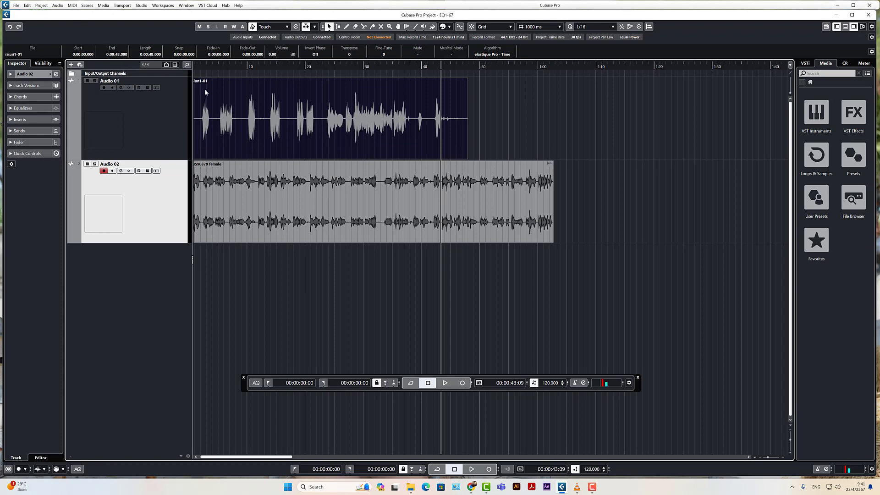
pyautogui.click(274, 205)
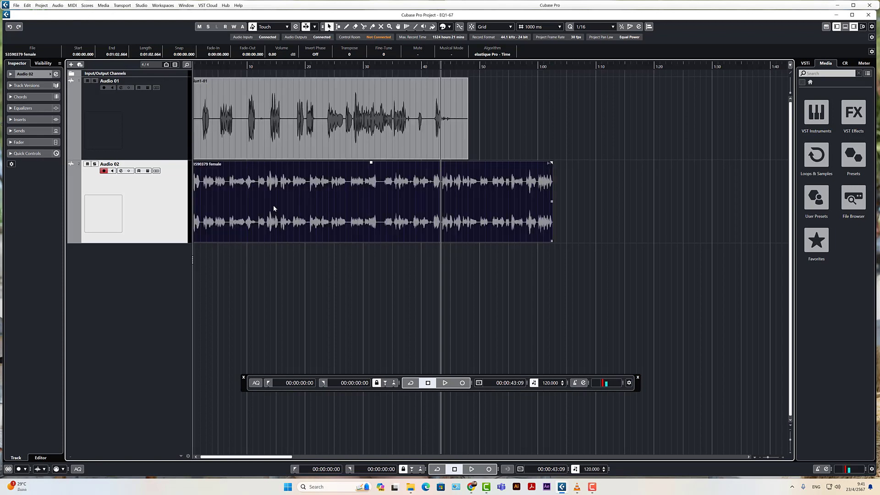
pyautogui.click(264, 129)
pyautogui.click(264, 211)
pyautogui.click(256, 123)
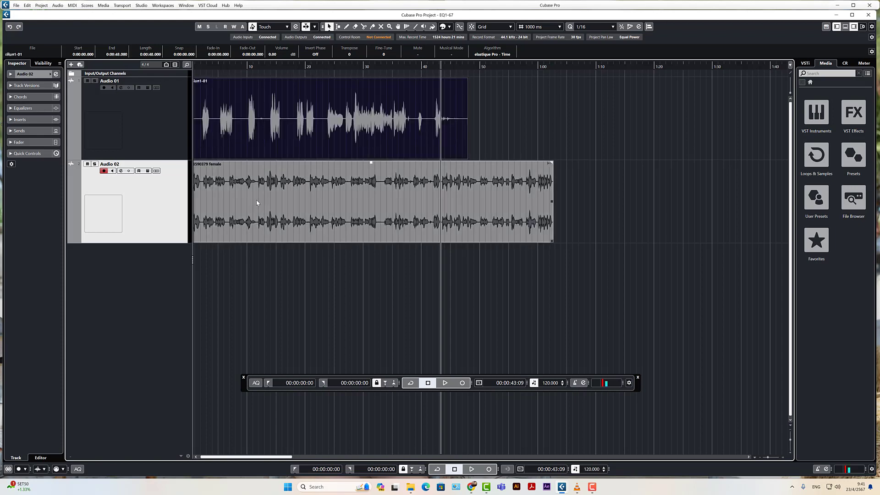
pyautogui.click(257, 201)
pyautogui.click(238, 126)
pyautogui.click(238, 205)
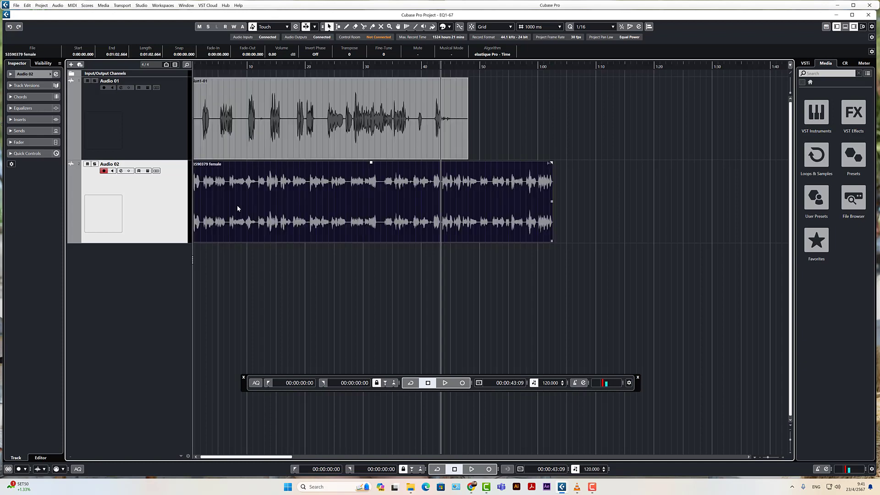
pyautogui.click(238, 129)
pyautogui.click(243, 192)
pyautogui.click(230, 123)
# Rename the Audio 01 track to Male.
pyautogui.click(105, 114)
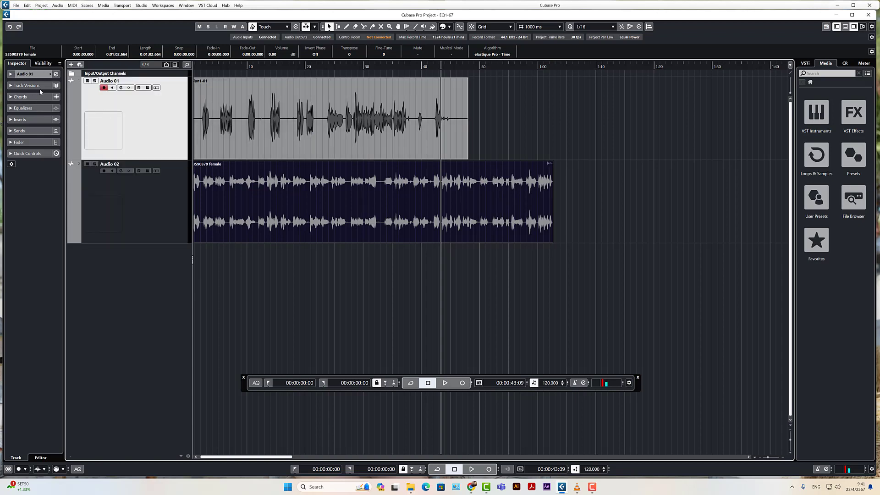
pyautogui.click(30, 76)
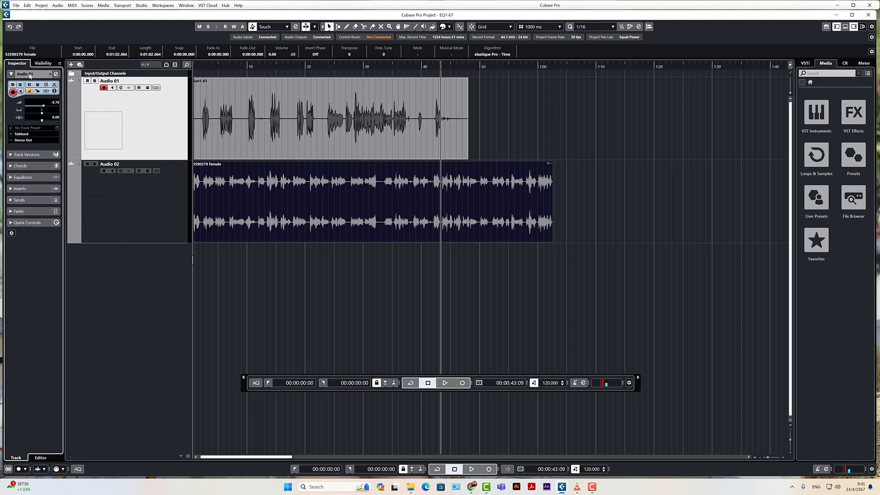
pyautogui.doubleClick(30, 75)
pyautogui.write('Male')
pyautogui.press('Return')
# Rename the Audio 02 track to Female.
pyautogui.click(133, 208)
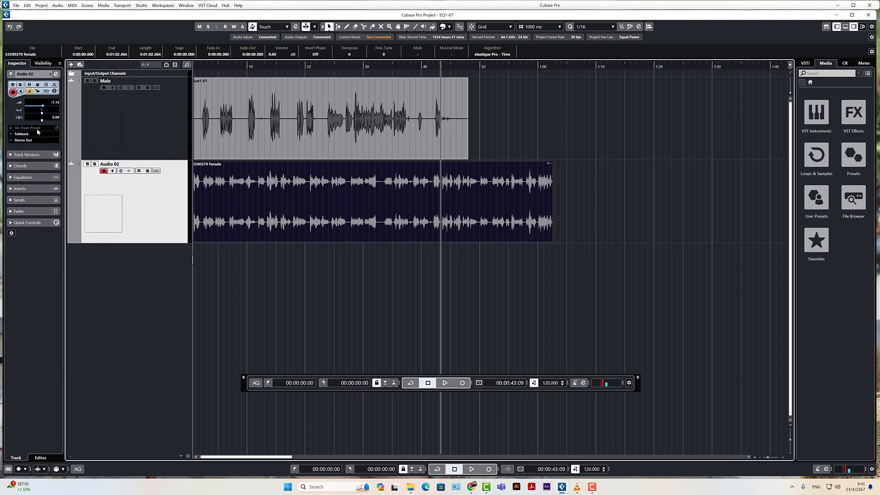
pyautogui.click(30, 74)
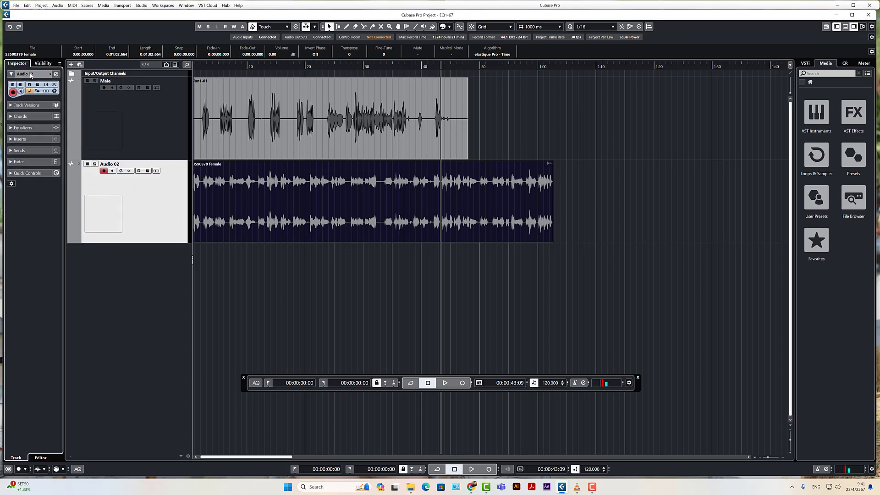
pyautogui.doubleClick(31, 74)
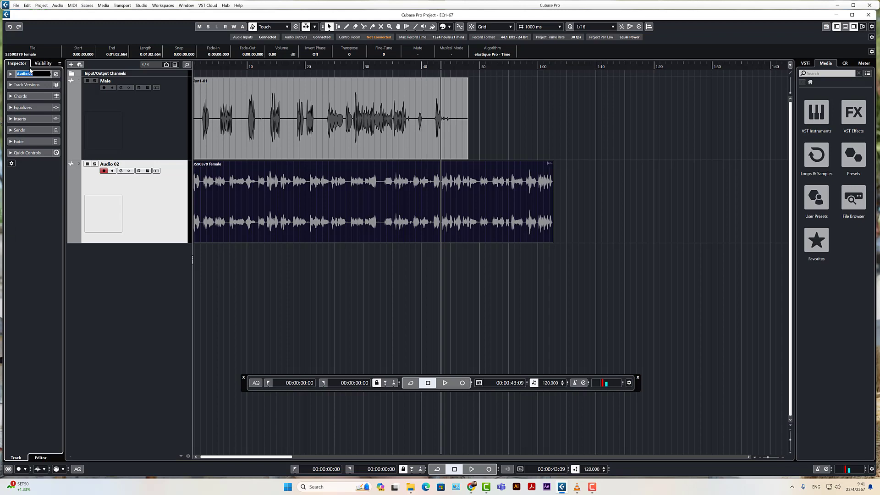
pyautogui.write('Female')
pyautogui.press('Return')
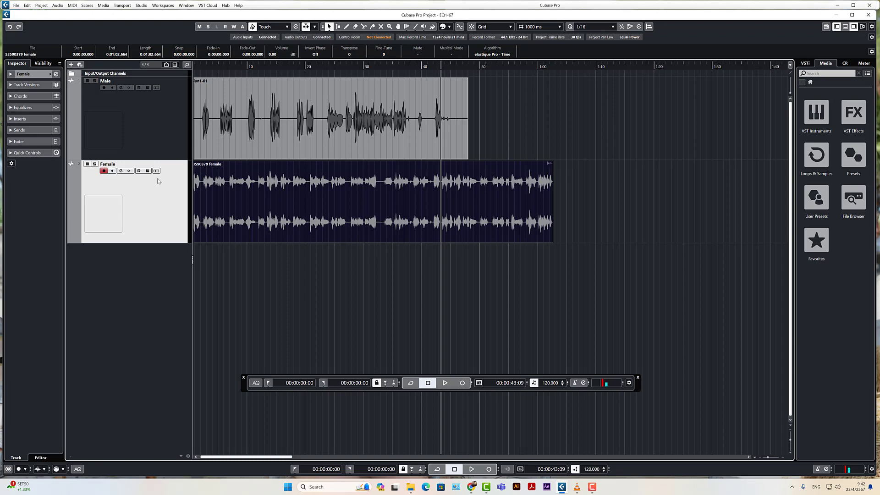
pyautogui.click(157, 130)
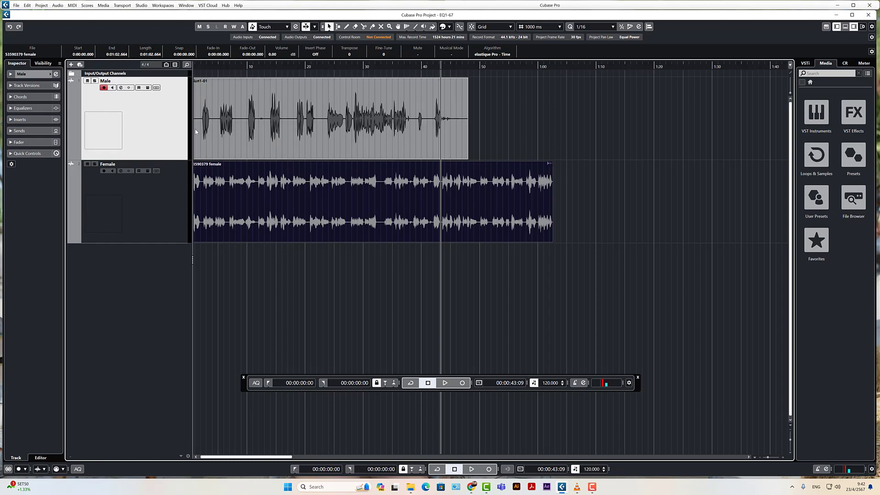
pyautogui.click(329, 133)
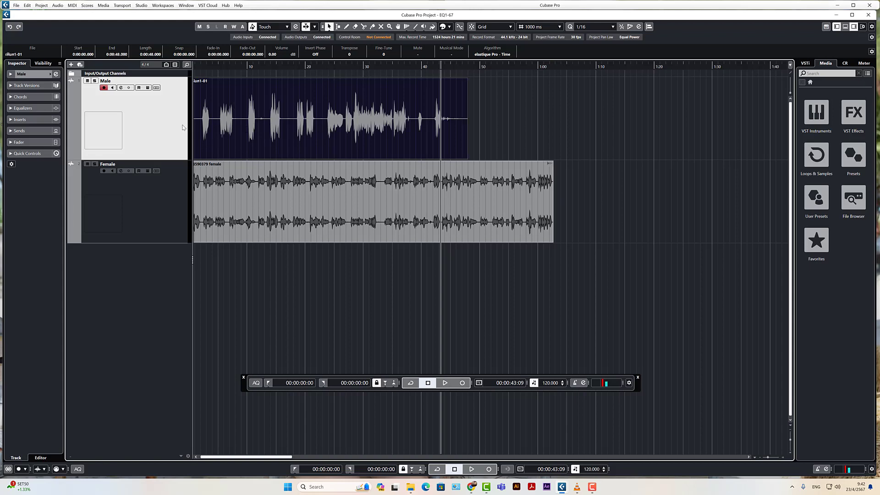
pyautogui.click(151, 200)
pyautogui.click(286, 208)
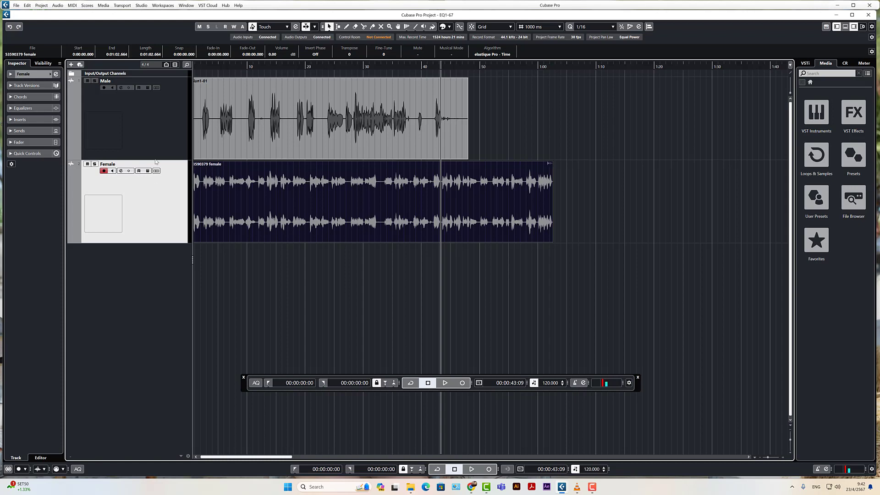
# Open the Spectrum Analyzer for the female voice clip and move its window aside.
pyautogui.click(167, 118)
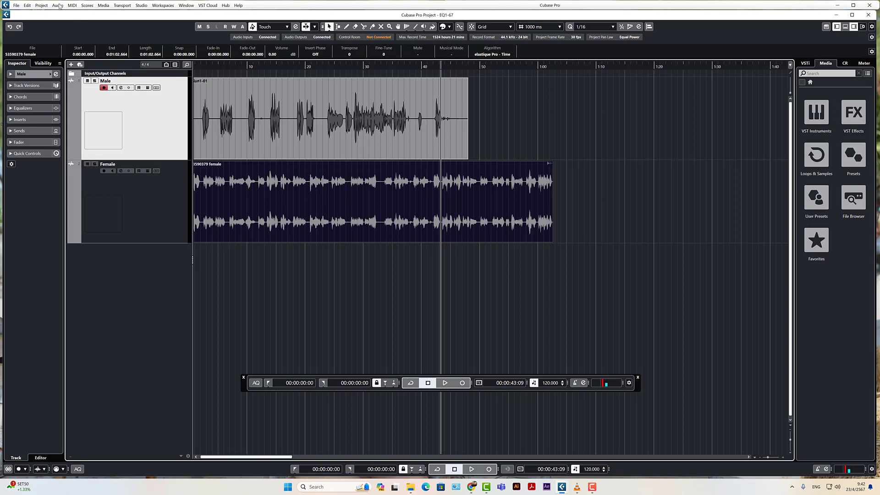
pyautogui.click(41, 5)
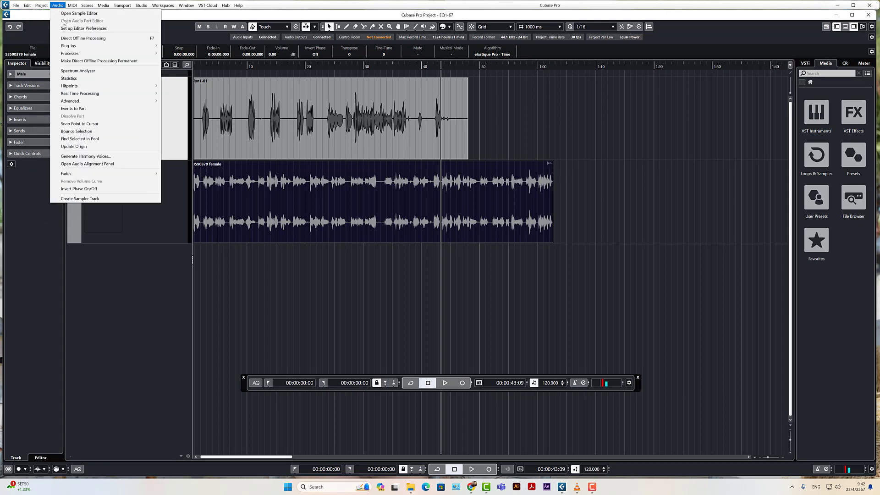
pyautogui.click(93, 71)
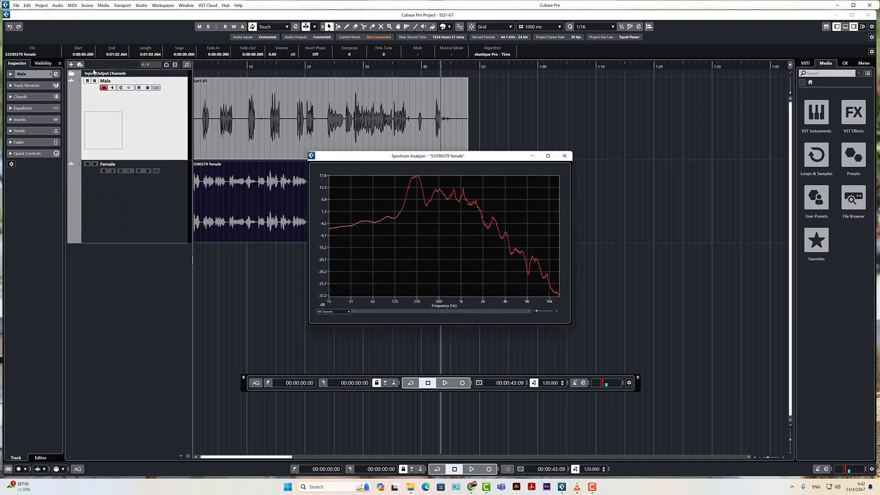
pyautogui.moveTo(420, 159); pyautogui.dragTo(196, 180)
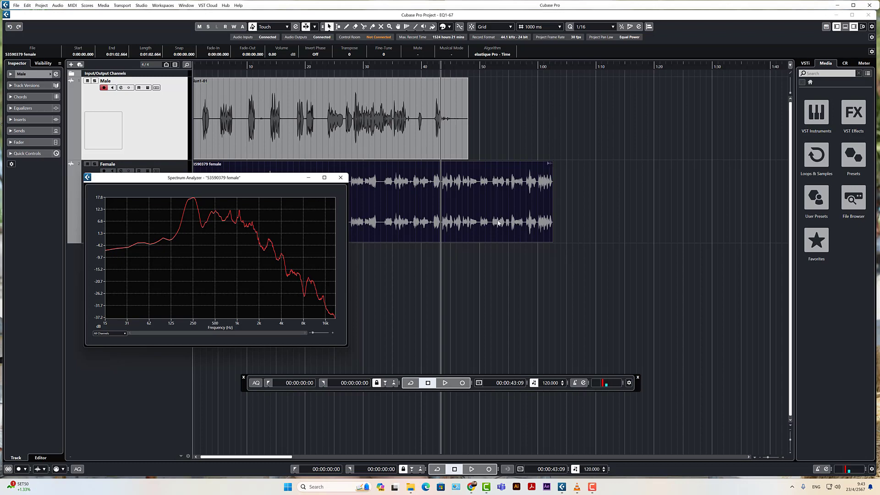
# Select the male voice clip, open its Spectrum Analyzer and move that window beside the clips.
pyautogui.rightClick(309, 118)
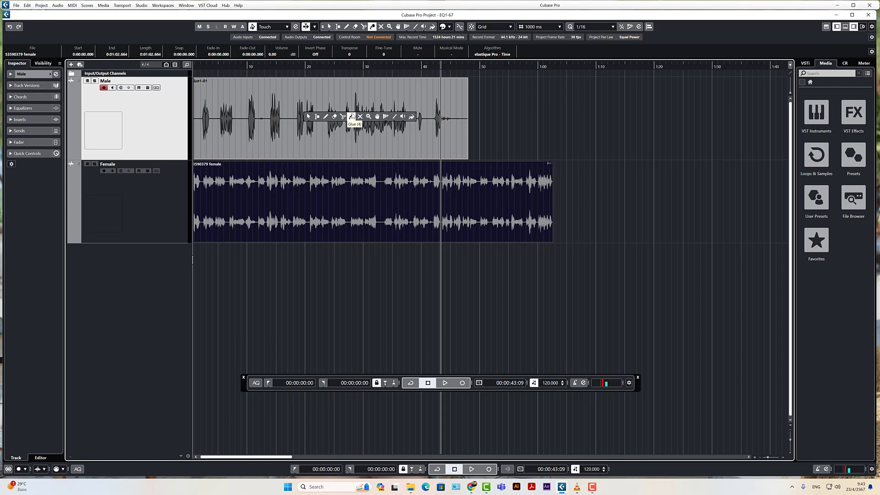
pyautogui.click(309, 116)
pyautogui.click(250, 130)
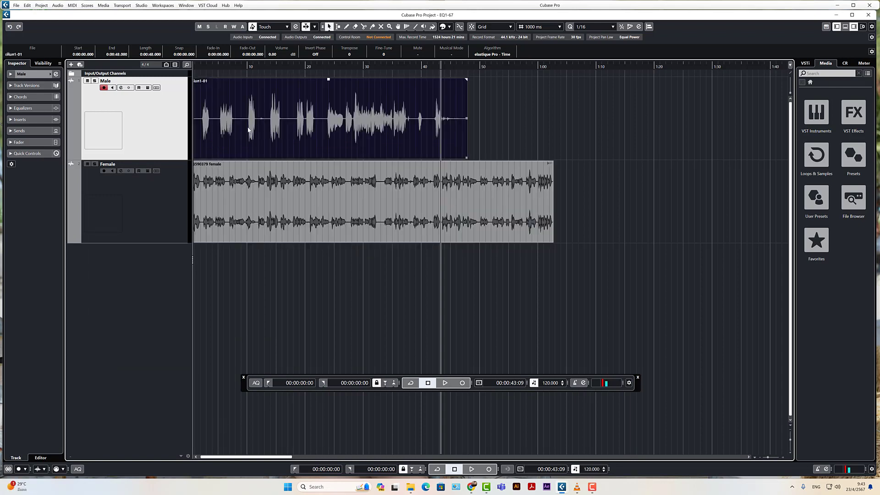
pyautogui.click(58, 7)
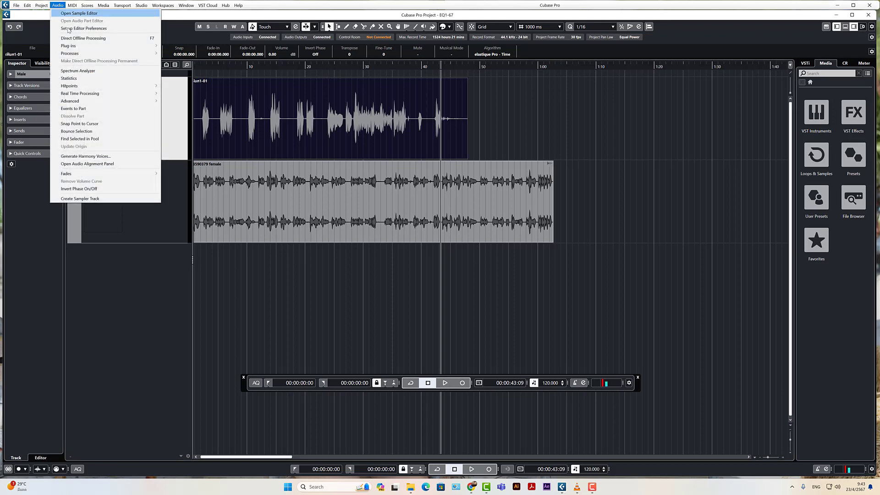
pyautogui.click(85, 71)
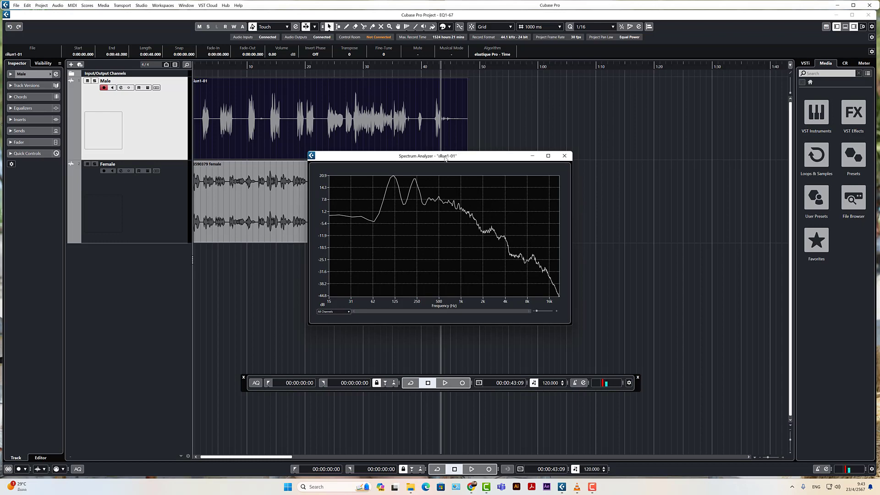
pyautogui.moveTo(442, 156); pyautogui.dragTo(607, 94)
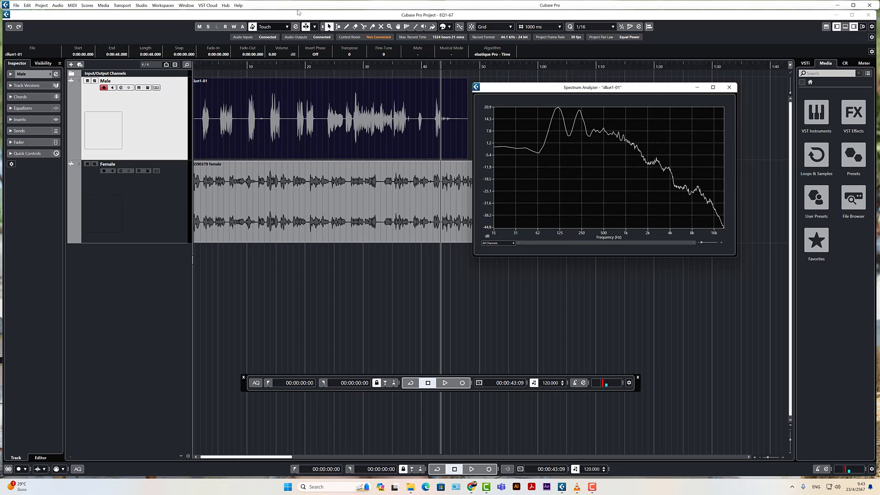
# Bring back the female clip's Spectrum Analyzer and align it directly below the male clip's analyzer to compare the curves.
pyautogui.click(186, 6)
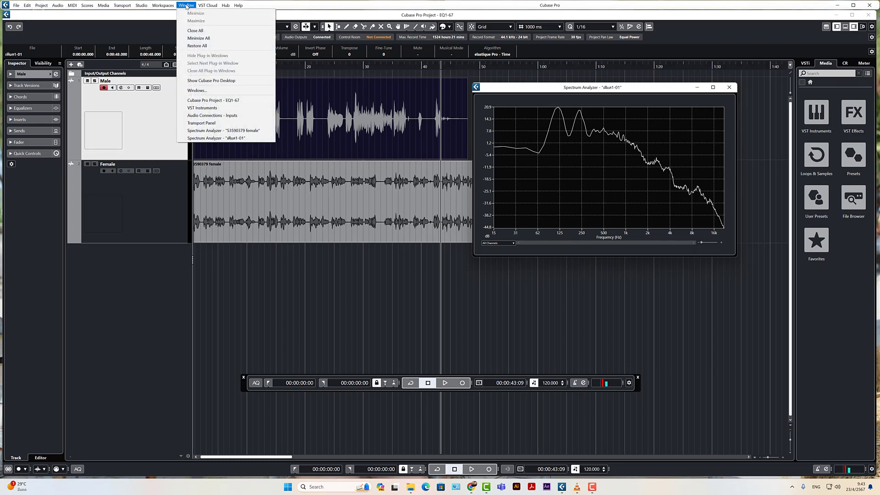
pyautogui.click(221, 131)
pyautogui.moveTo(235, 179); pyautogui.dragTo(628, 263)
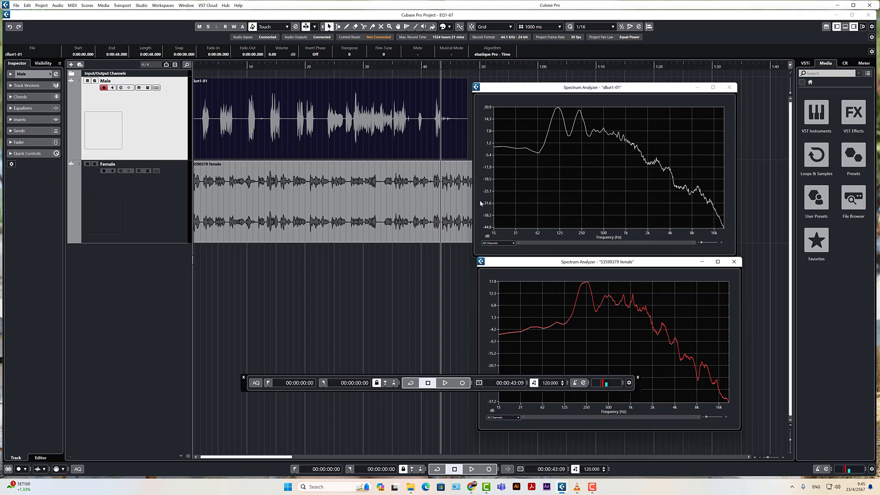
pyautogui.click(514, 244)
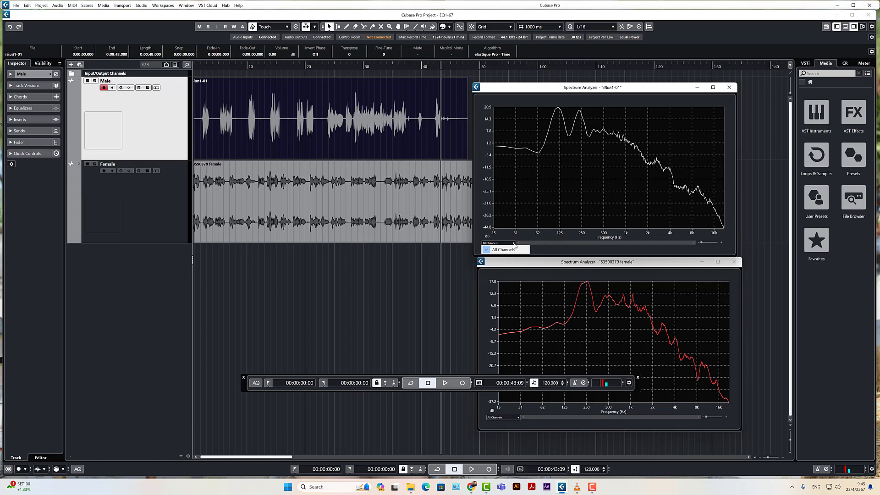
pyautogui.click(514, 245)
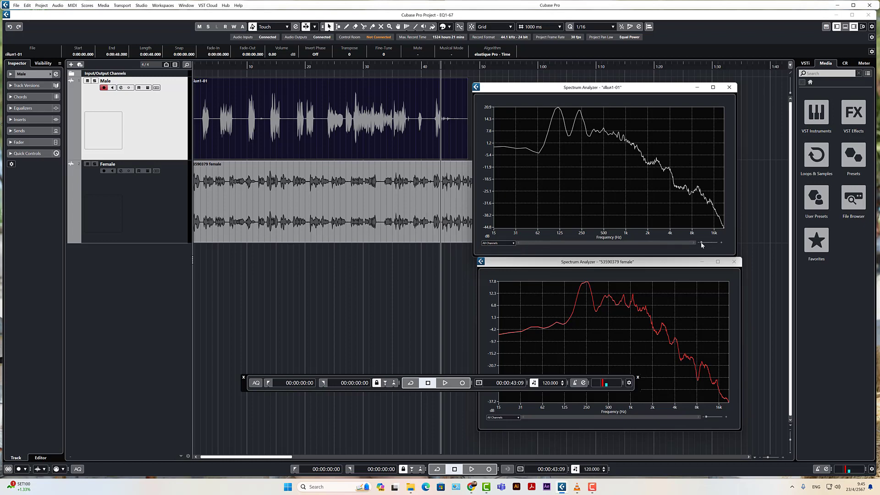
pyautogui.moveTo(703, 243)
pyautogui.mouseDown()
pyautogui.moveTo(722, 242)
pyautogui.moveTo(695, 247)
pyautogui.mouseUp()
pyautogui.moveTo(587, 264); pyautogui.dragTo(583, 264)
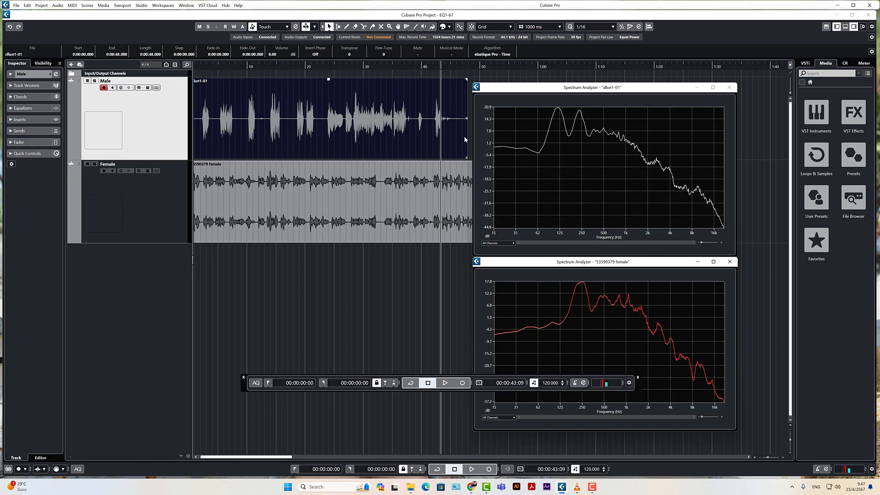
# Return the project cursor to the start and set the left locator to 00:00:09:01 and the right locator to 00:00:01:03.
pyautogui.moveTo(236, 66); pyautogui.dragTo(149, 76)
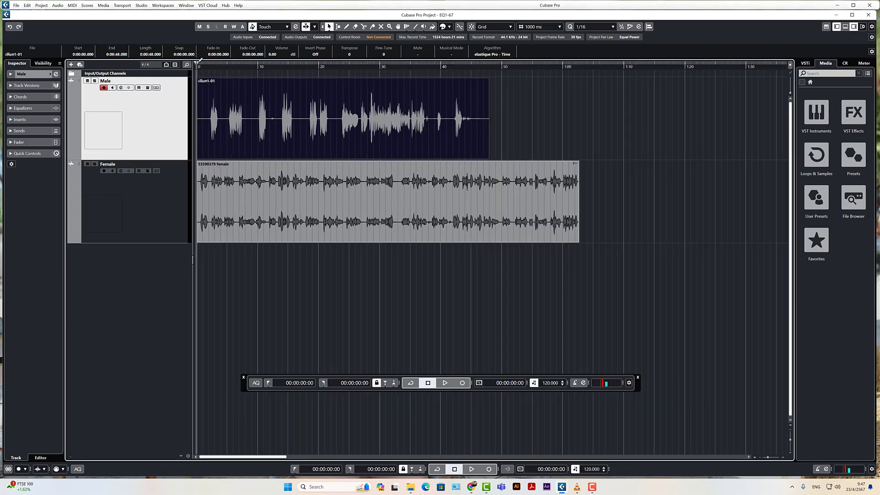
pyautogui.moveTo(198, 61); pyautogui.dragTo(262, 59)
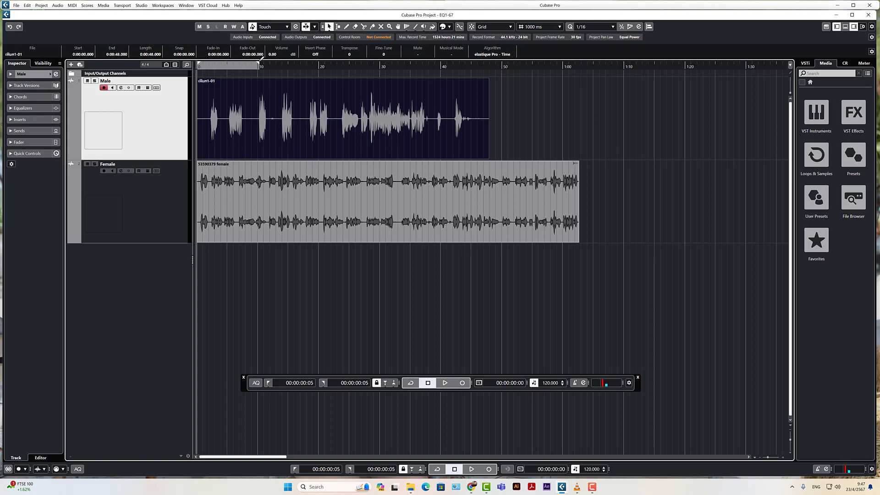
pyautogui.keyDown('ctrl'); pyautogui.click(278, 67); pyautogui.keyUp('ctrl')
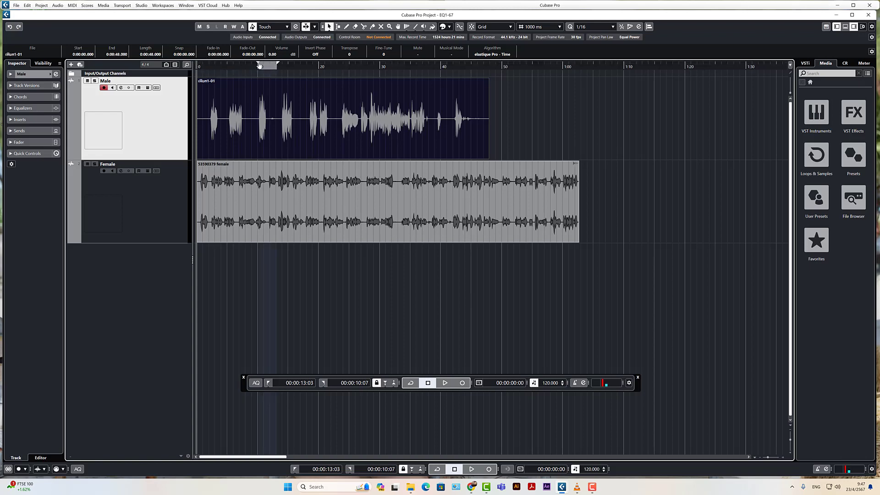
pyautogui.moveTo(259, 64); pyautogui.dragTo(204, 75)
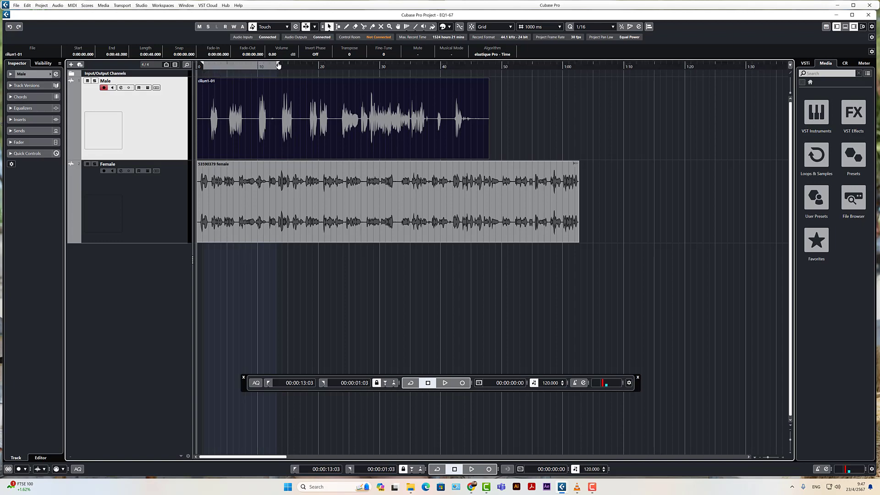
pyautogui.moveTo(278, 64); pyautogui.dragTo(253, 73)
# Start playback of both voice tracks from 00:00:02:17.
pyautogui.click(269, 126)
pyautogui.click(212, 67)
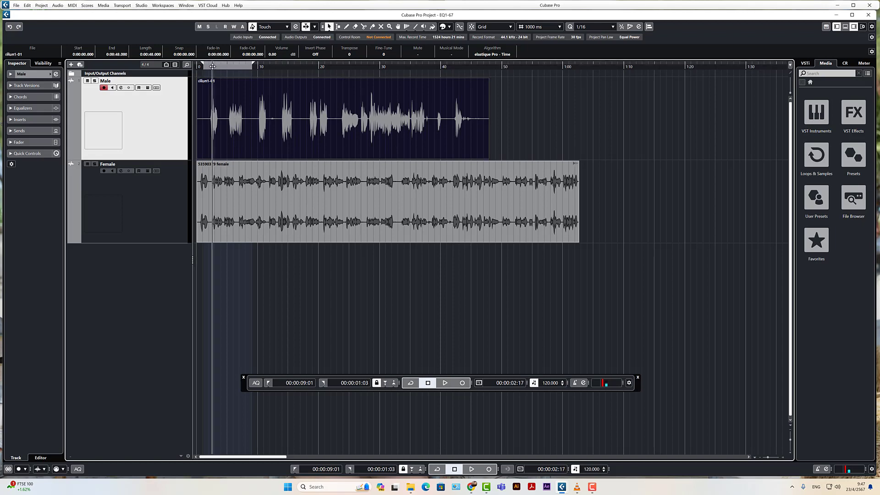
pyautogui.press('space')
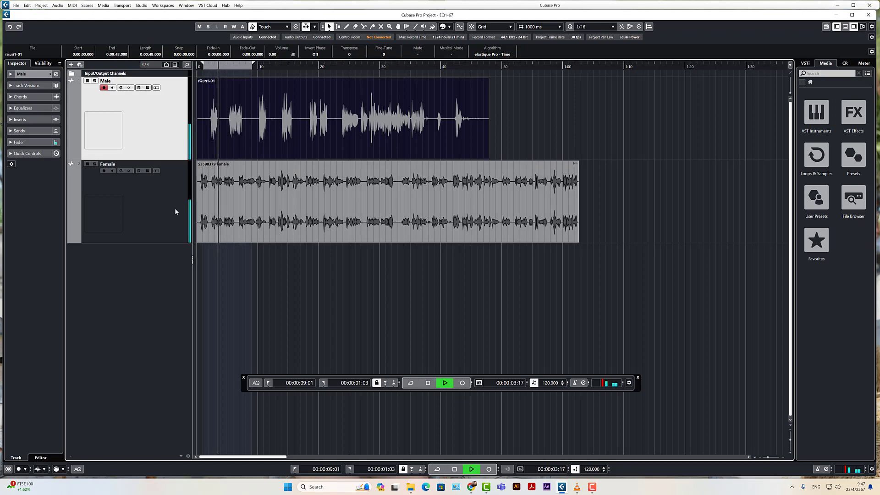
# Mute the Female track and stop playback.
pyautogui.click(88, 165)
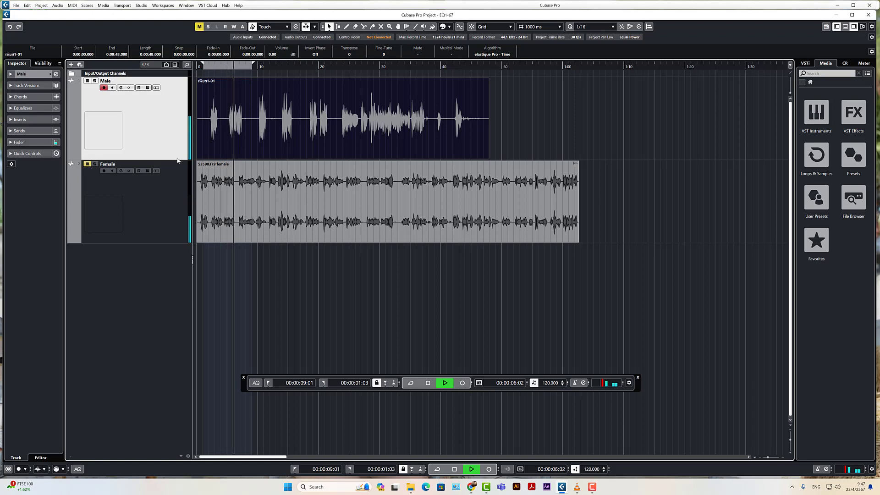
pyautogui.press('space')
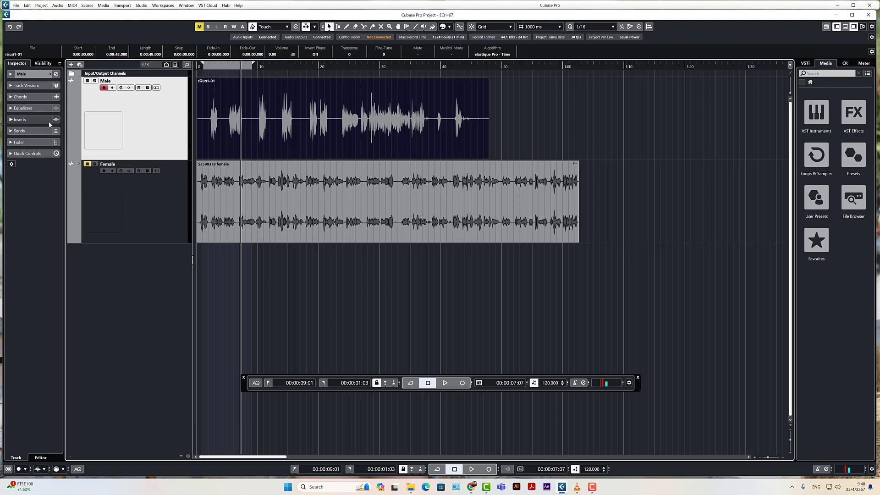
# Show the Male track's equalizer bands and switch the equalizer bypass on and off.
pyautogui.click(12, 109)
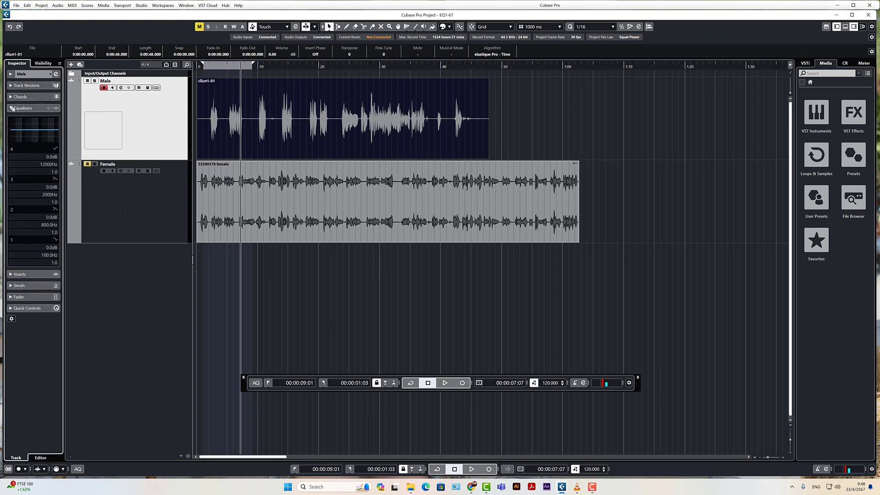
pyautogui.click(12, 108)
pyautogui.click(13, 109)
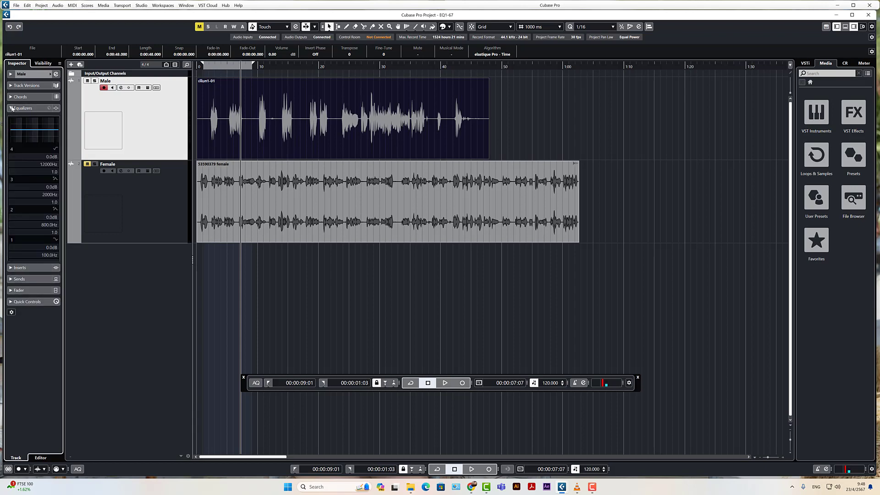
pyautogui.click(57, 110)
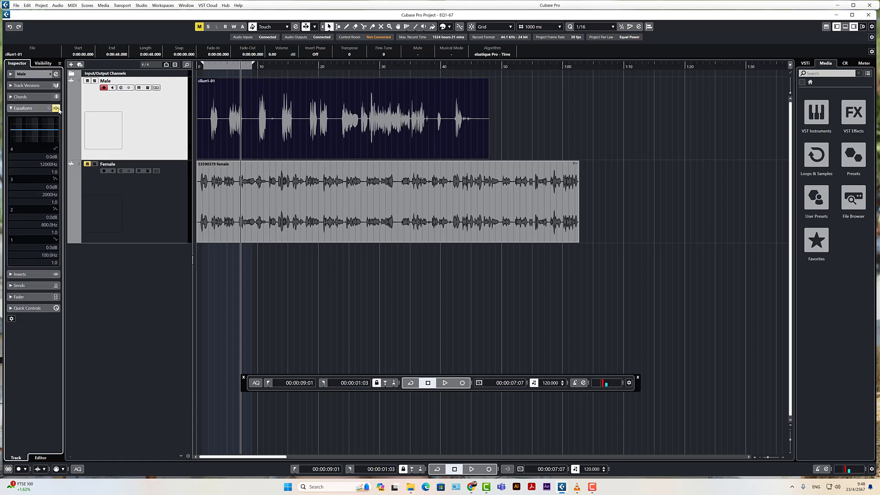
pyautogui.click(57, 109)
# Show the Male track's inserts and look through the available EQ effects without loading one.
pyautogui.click(12, 274)
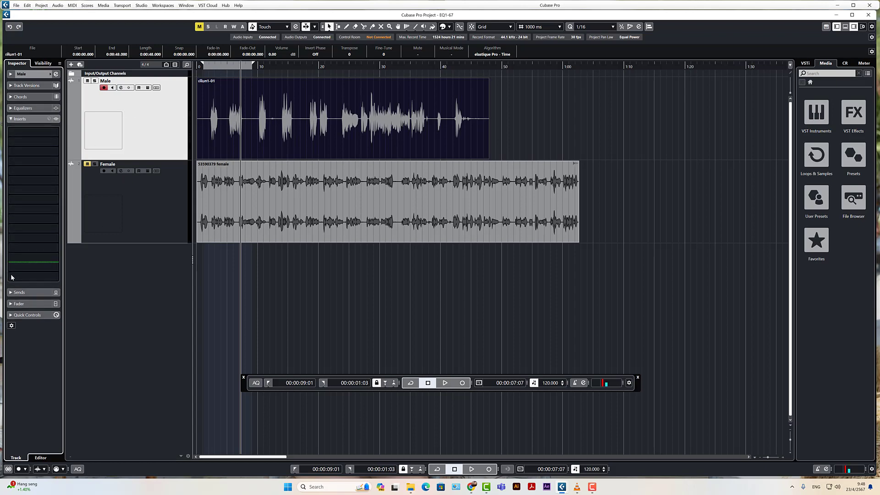
pyautogui.moveTo(12, 276); pyautogui.dragTo(35, 137)
pyautogui.click(53, 134)
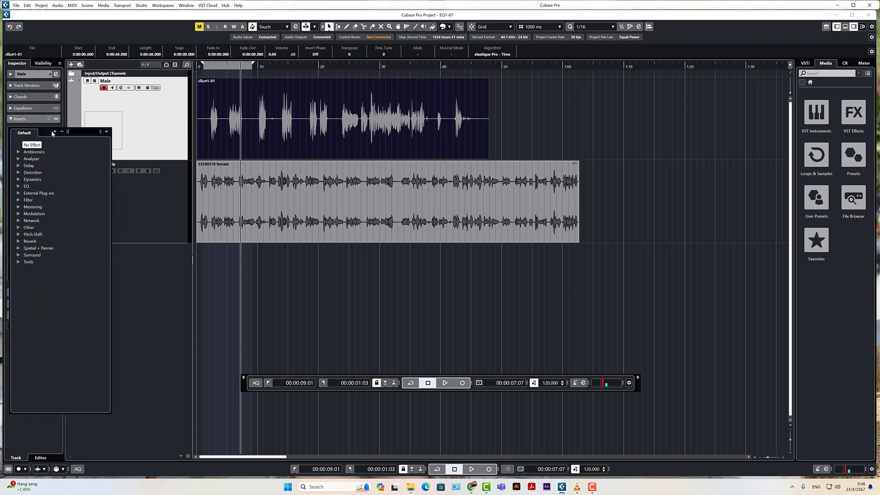
pyautogui.click(18, 186)
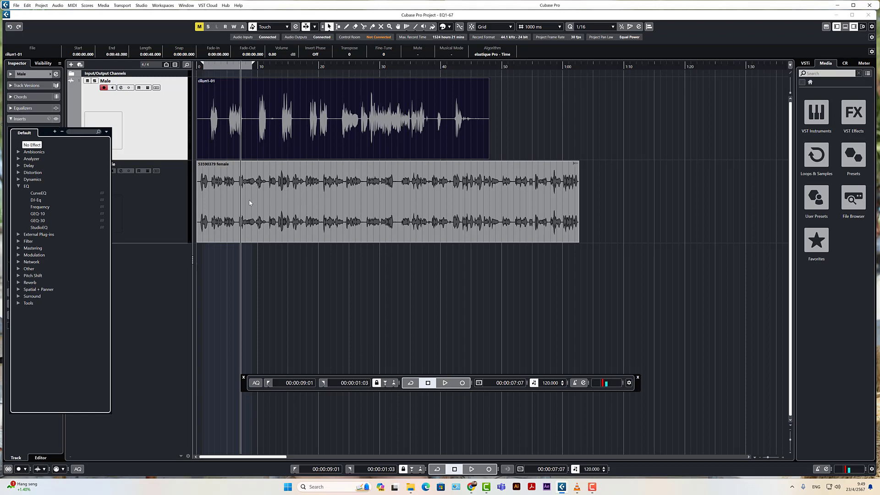
pyautogui.click(19, 187)
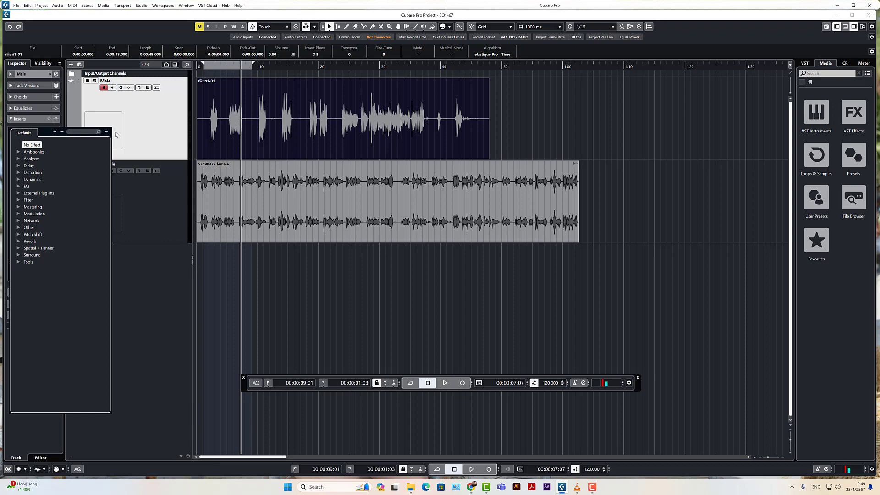
pyautogui.click(148, 130)
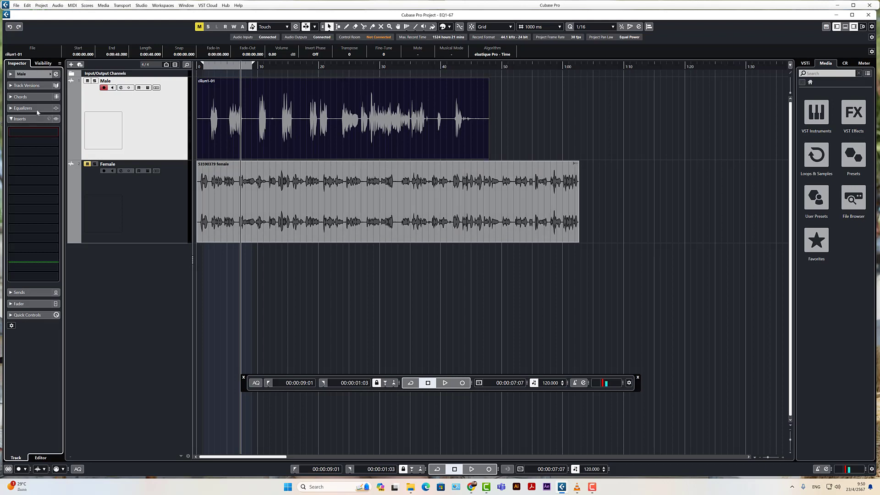
# Listen to a short passage of the male voice from near its start and bring up that clip's Spectrum Analyzer.
pyautogui.click(326, 171)
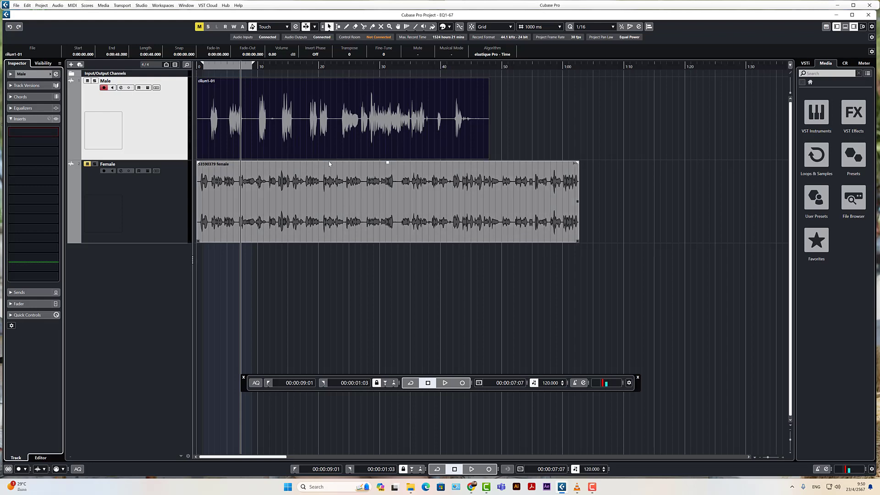
pyautogui.click(211, 67)
pyautogui.press('space')
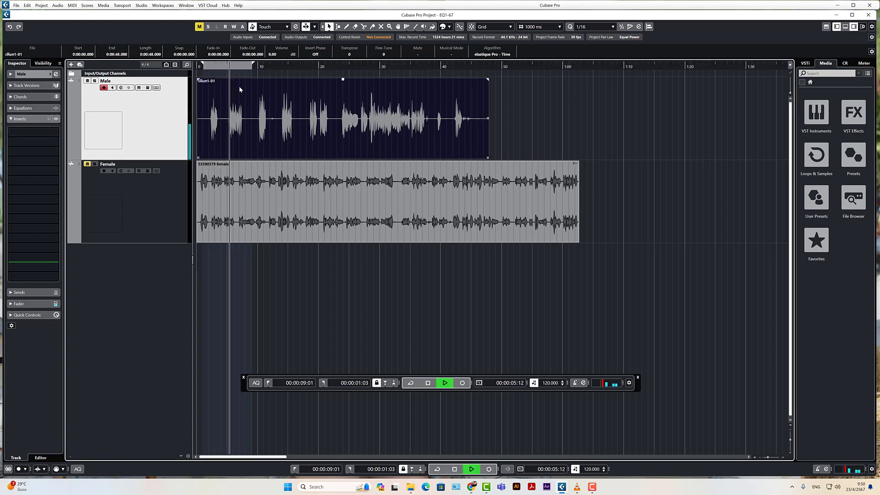
pyautogui.press('space')
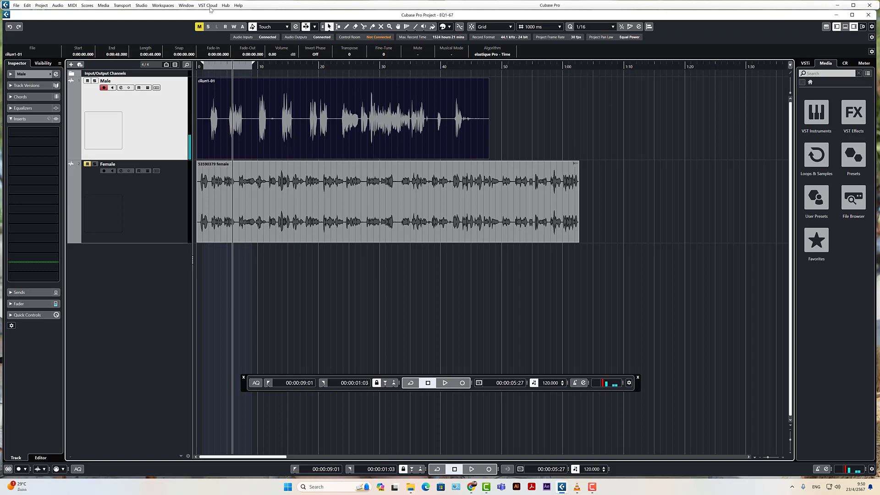
pyautogui.click(187, 5)
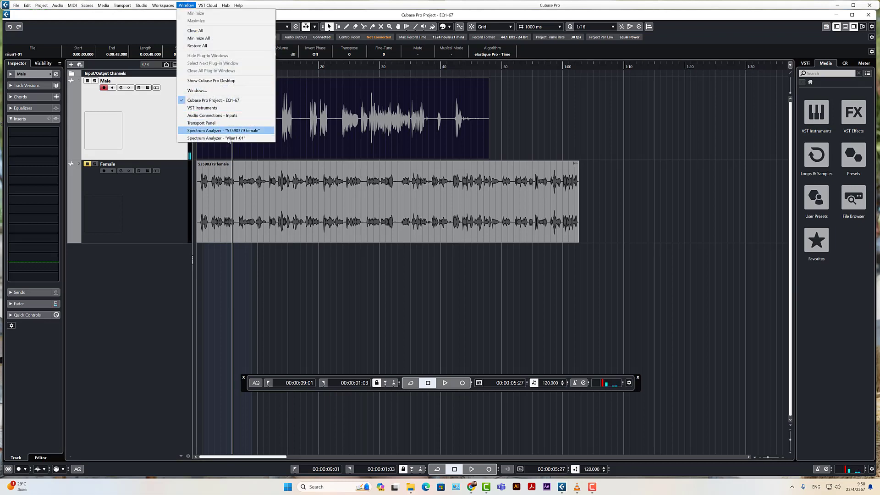
pyautogui.click(247, 138)
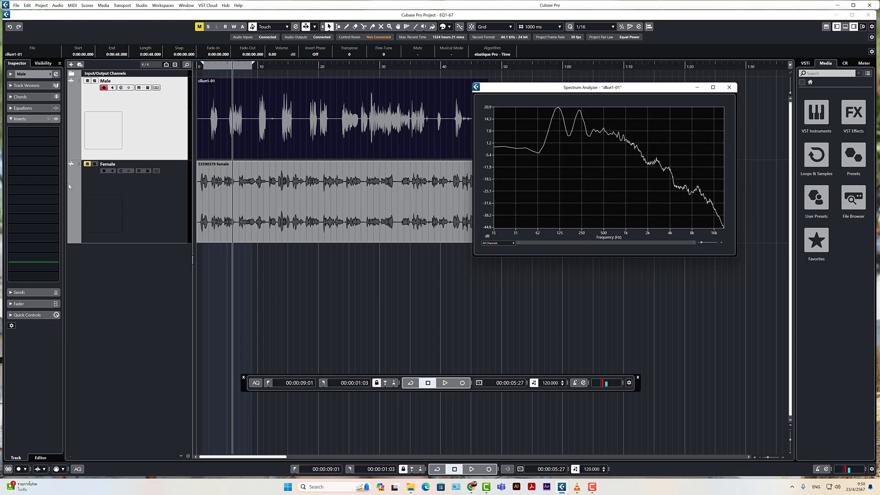
# Activate band 1 of the Male track's equalizer and lower its frequency to 53.6 Hz.
pyautogui.click(11, 119)
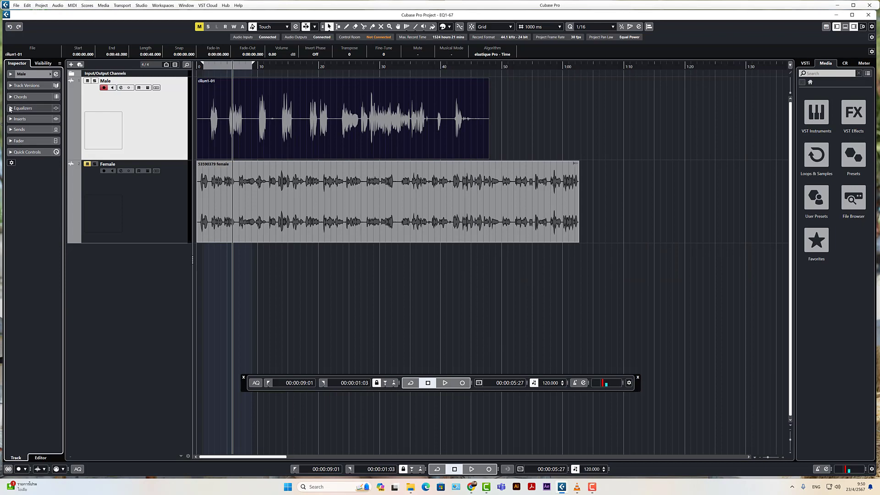
pyautogui.click(10, 108)
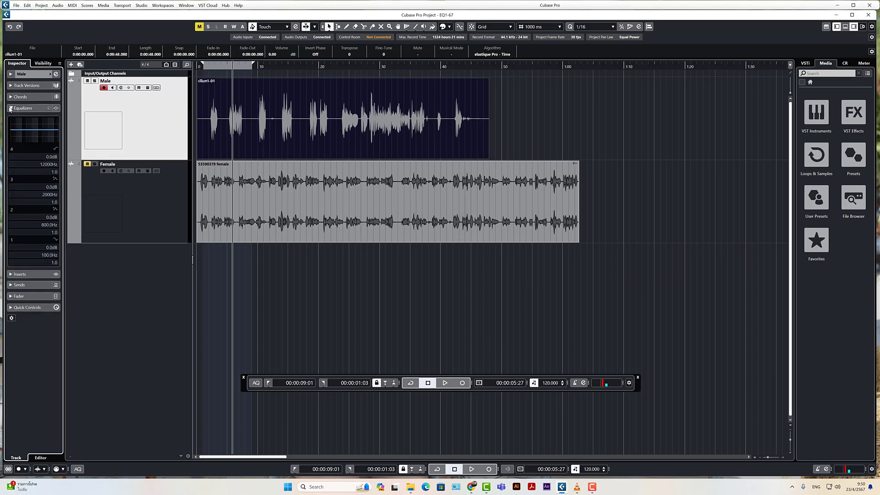
pyautogui.click(12, 241)
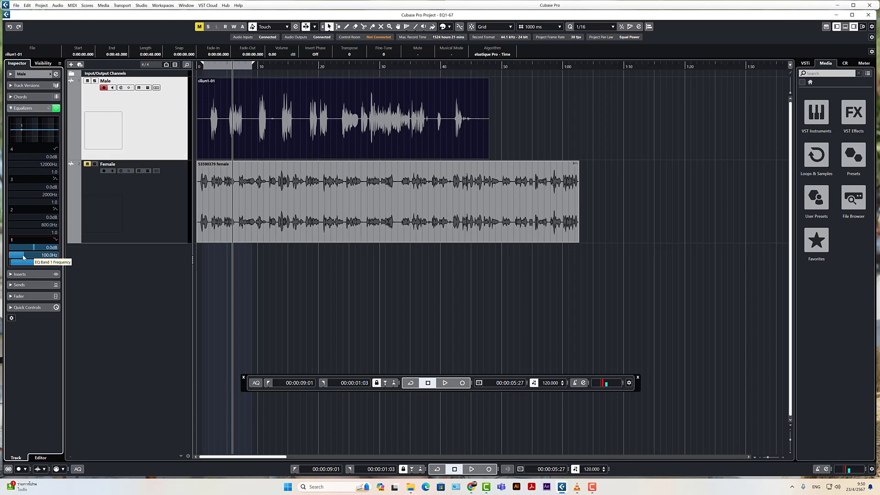
pyautogui.moveTo(25, 258); pyautogui.dragTo(20, 256)
pyautogui.moveTo(20, 257); pyautogui.dragTo(21, 256)
pyautogui.moveTo(20, 257); pyautogui.dragTo(20, 257)
# Check the male clip's Spectrum Analyzer and set the frequency of equalizer band 1 to 70 Hz.
pyautogui.click(163, 5)
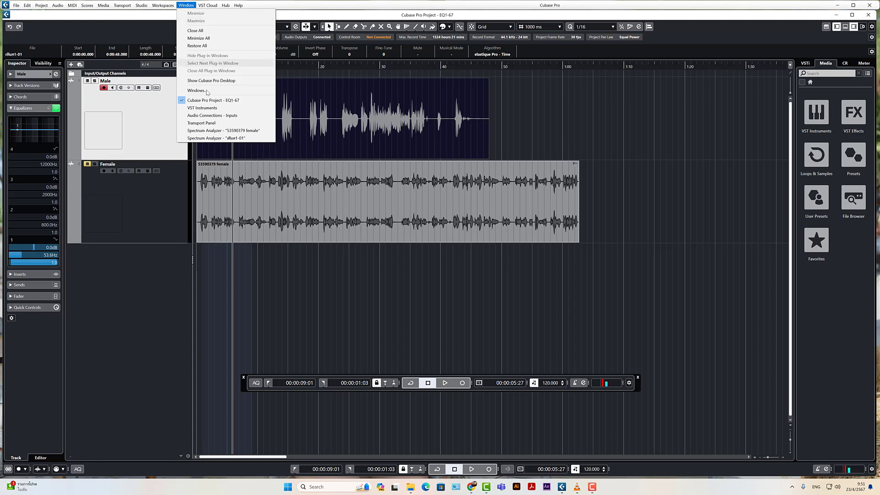
pyautogui.click(223, 139)
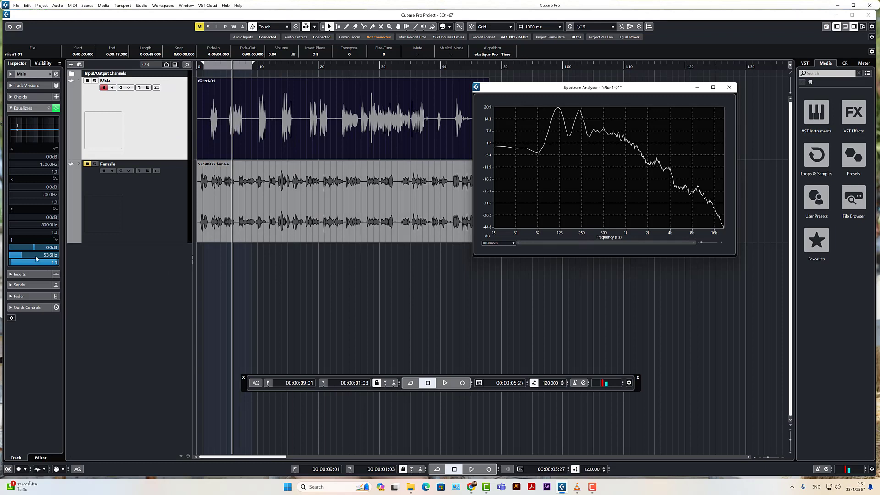
pyautogui.scroll(3, 29, 256)
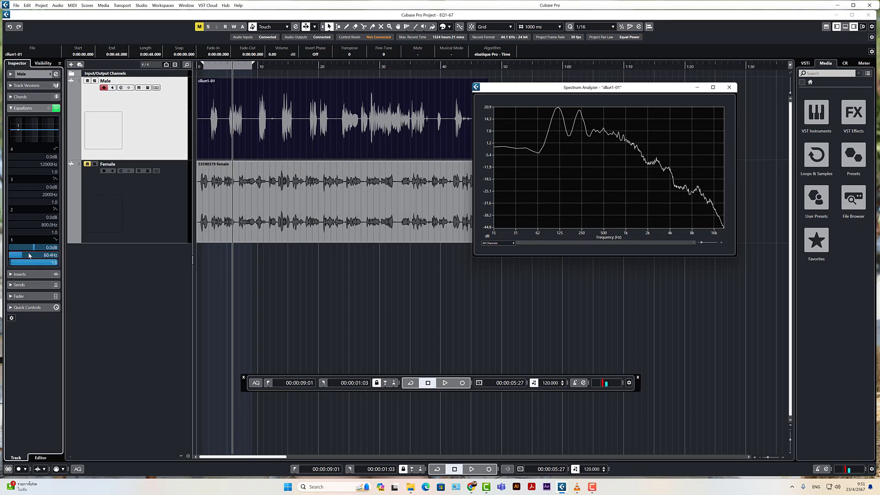
pyautogui.click(29, 255)
pyautogui.doubleClick(29, 256)
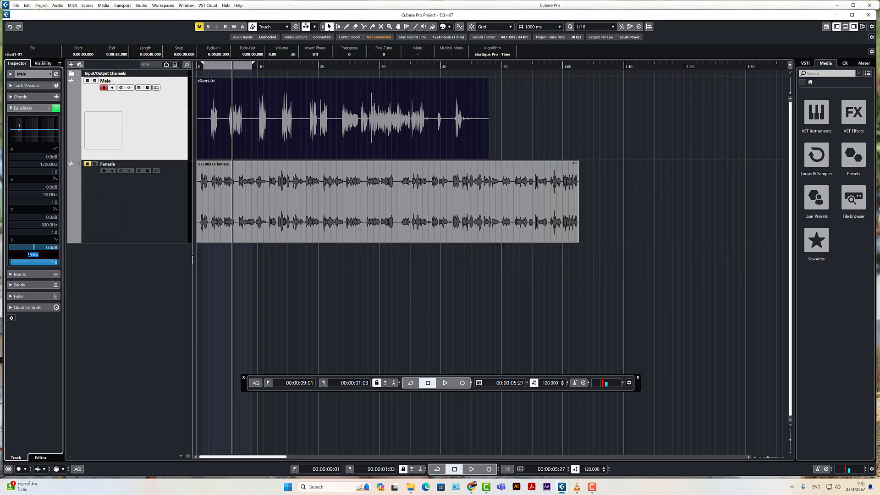
pyautogui.write('70')
pyautogui.press('Return')
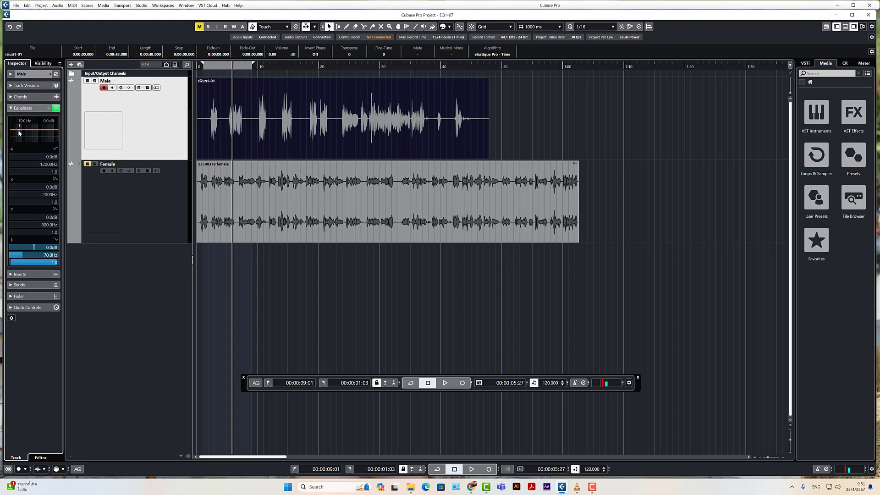
# Lower the gain of the Male track's equalizer band 1 to -11.5 dB.
pyautogui.click(33, 248)
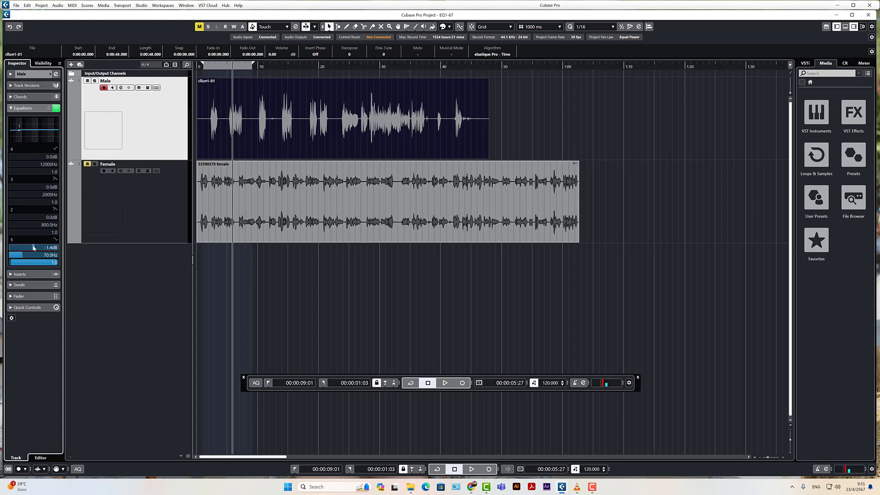
pyautogui.scroll(-5, 33, 248)
pyautogui.moveTo(33, 247); pyautogui.dragTo(32, 247)
pyautogui.scroll(-2, 32, 248)
pyautogui.doubleClick(31, 247)
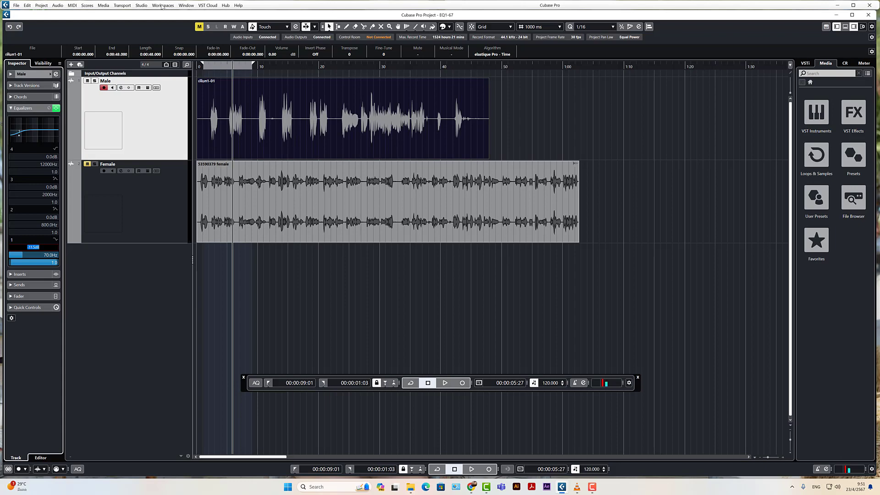
# Bring up the Spectrum Analyzers of the female and male clips together to compare their low frequencies.
pyautogui.click(186, 5)
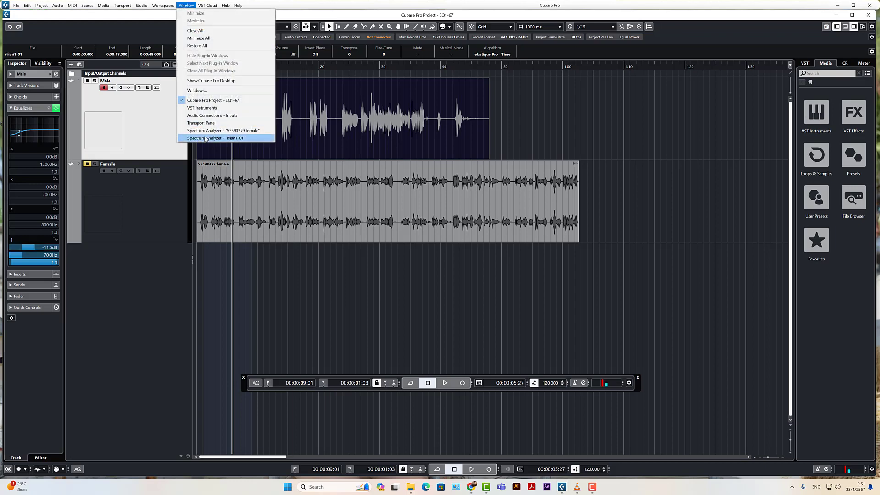
pyautogui.click(206, 133)
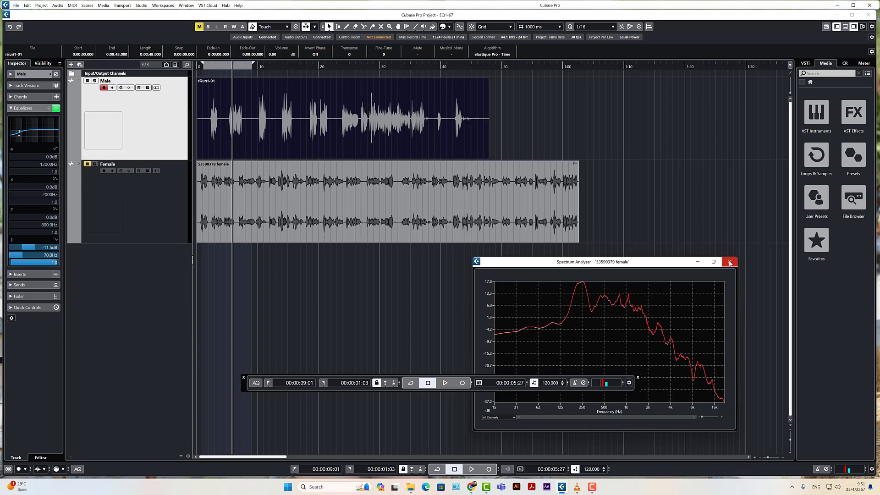
pyautogui.click(158, 5)
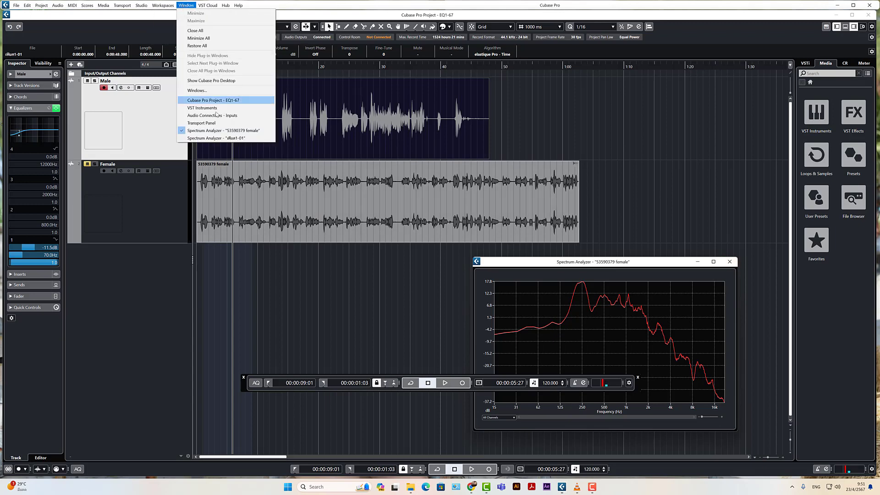
pyautogui.click(215, 138)
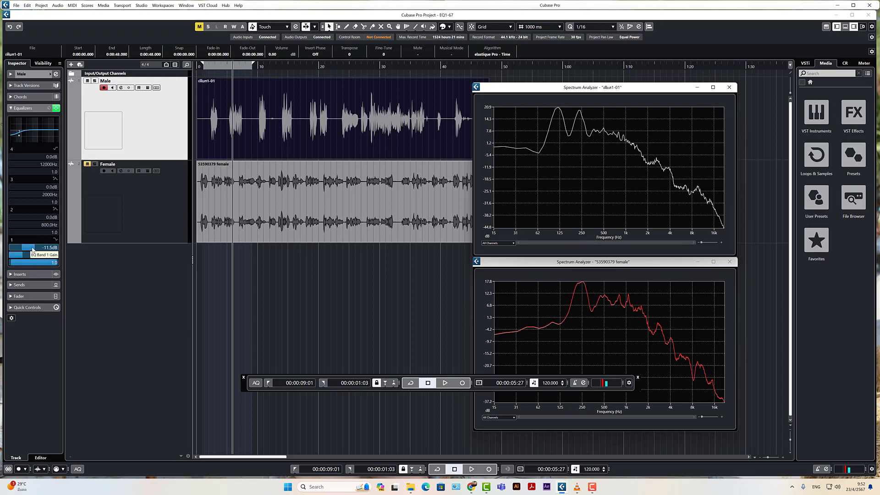
# Turn on cycle mode and listen to the equalized male voice from 00:00:01:20, stopping at 00:00:07:03.
pyautogui.click(208, 65)
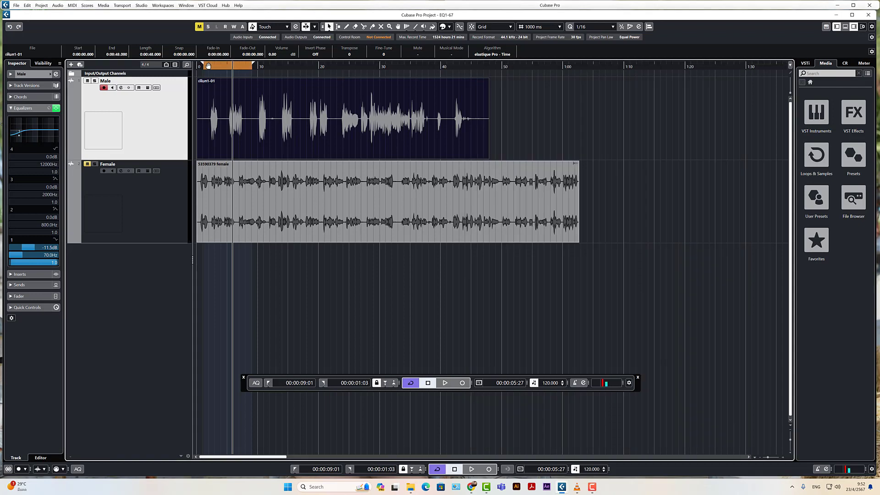
pyautogui.moveTo(211, 68); pyautogui.dragTo(207, 65)
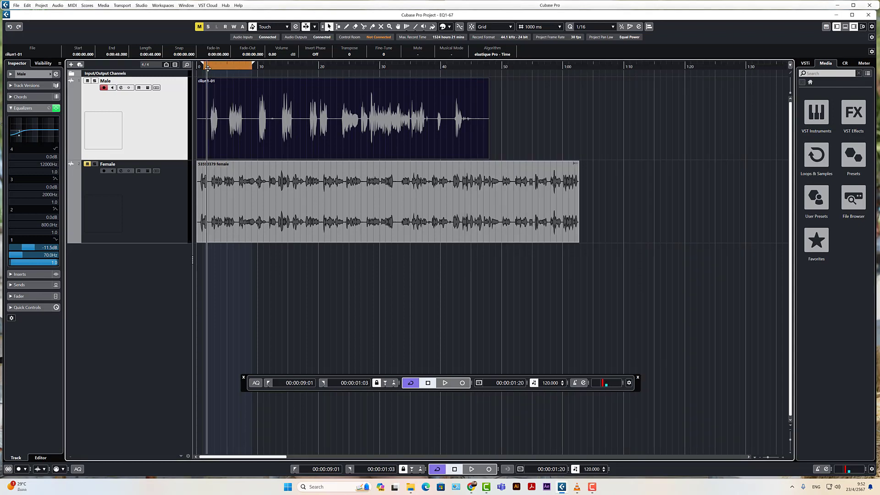
pyautogui.press('space')
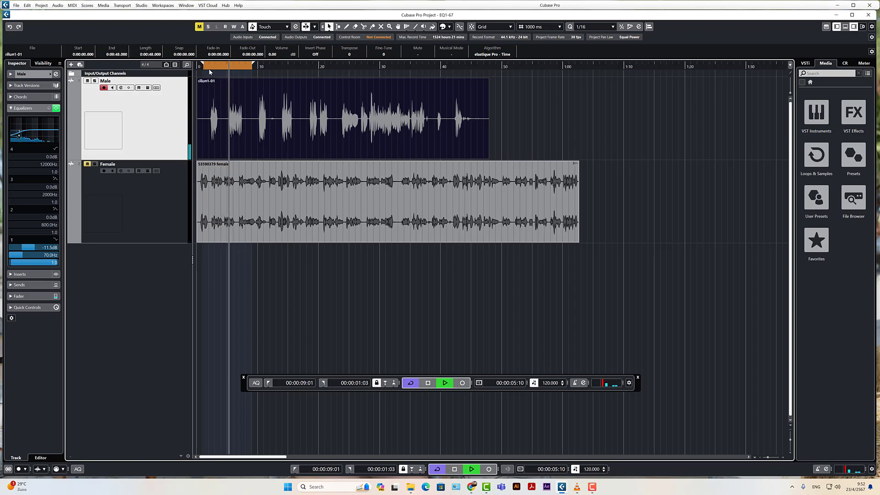
pyautogui.press('space')
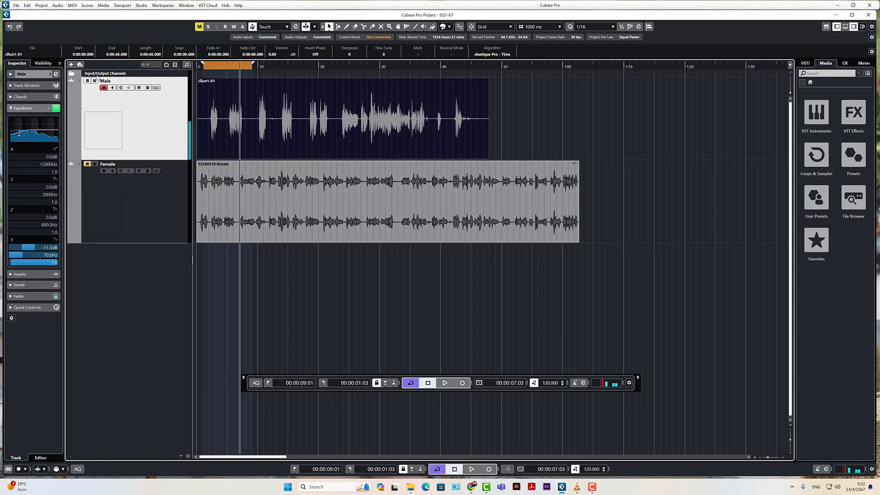
# Bypass the Male track's equalizer and play the voice again from near the start with cycle mode off.
pyautogui.click(57, 109)
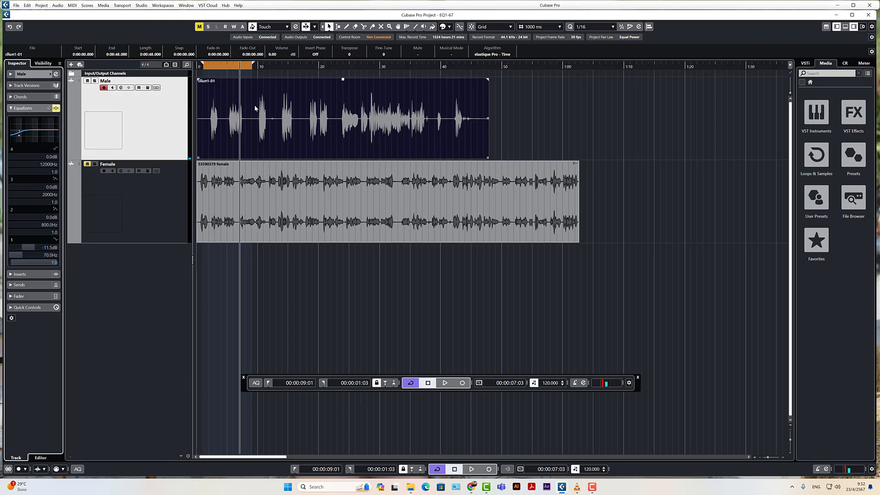
pyautogui.press('space')
pyautogui.click(208, 67)
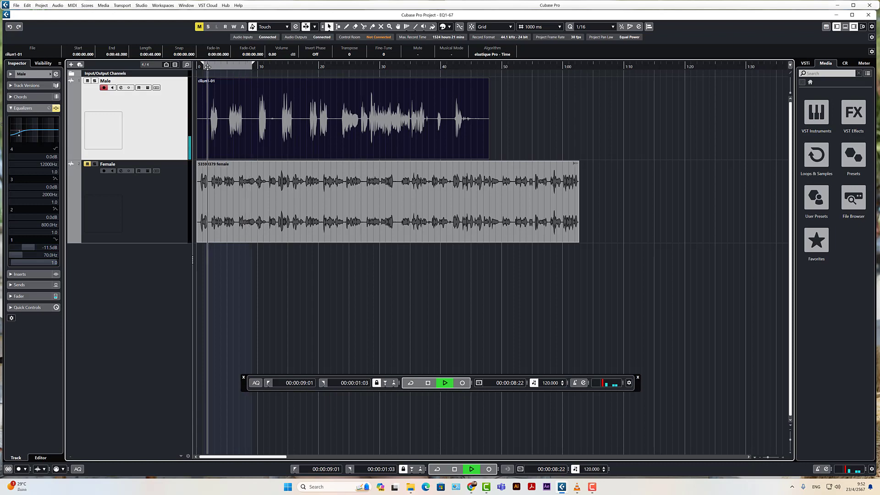
# Listen to the male voice without EQ until 00:00:07:04, stop playback and switch the Male track's equalizer back on.
pyautogui.click(216, 91)
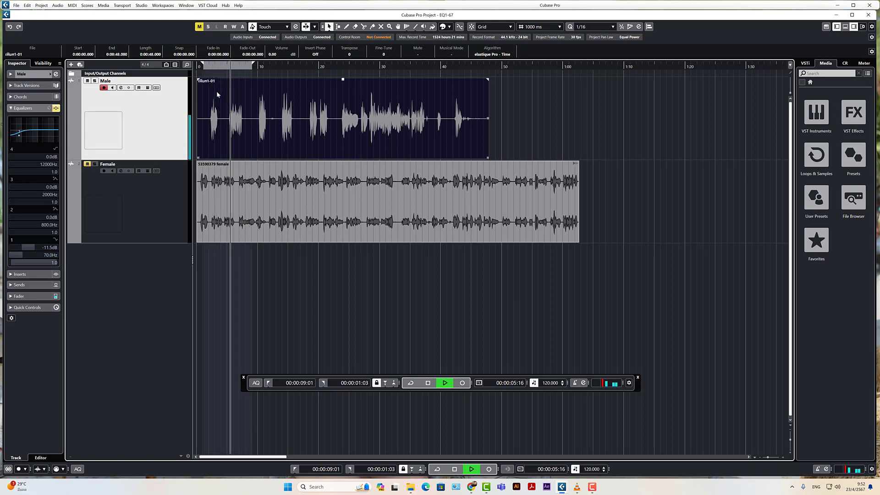
pyautogui.press('space')
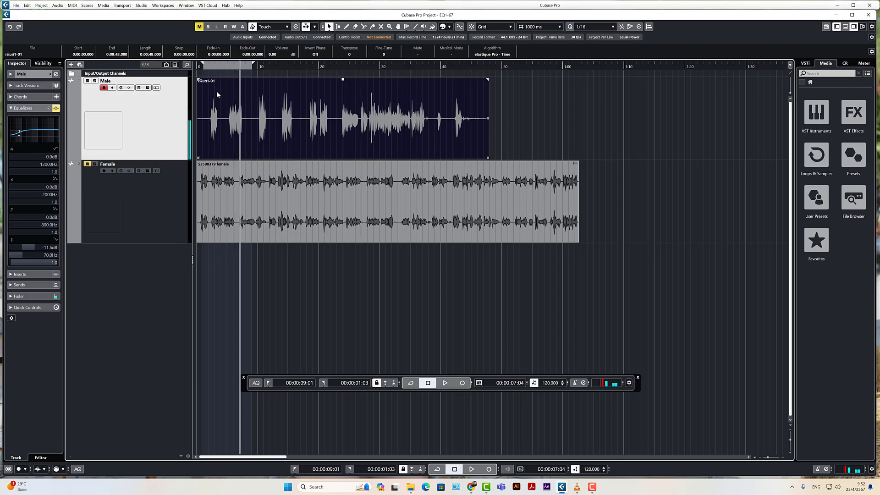
pyautogui.click(56, 109)
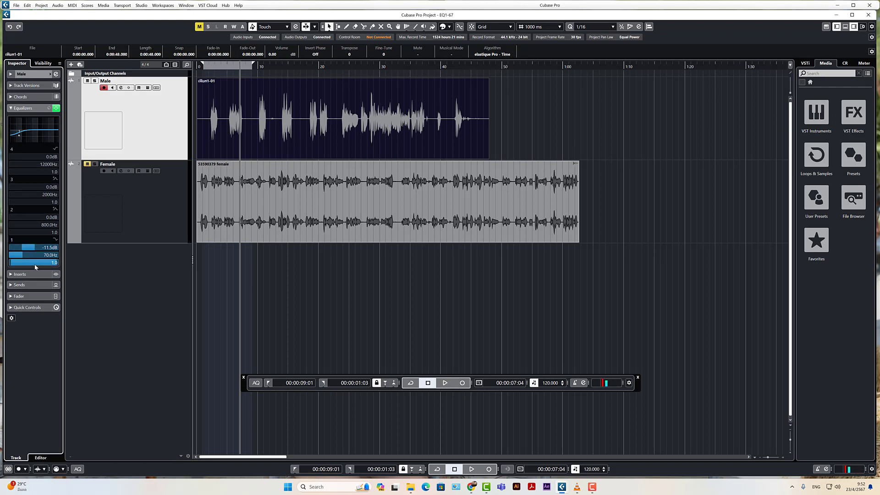
# Set the Male track's equalizer band 1 to -18.0 dB at 59.7 Hz with a Q of 3.5.
pyautogui.scroll(-3, 35, 264)
pyautogui.scroll(2, 34, 265)
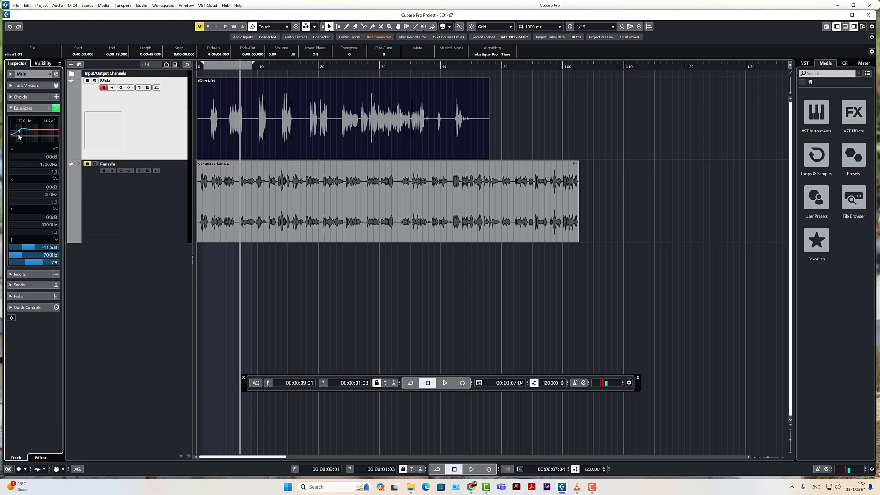
pyautogui.moveTo(20, 137); pyautogui.dragTo(19, 141)
pyautogui.scroll(-10, 37, 265)
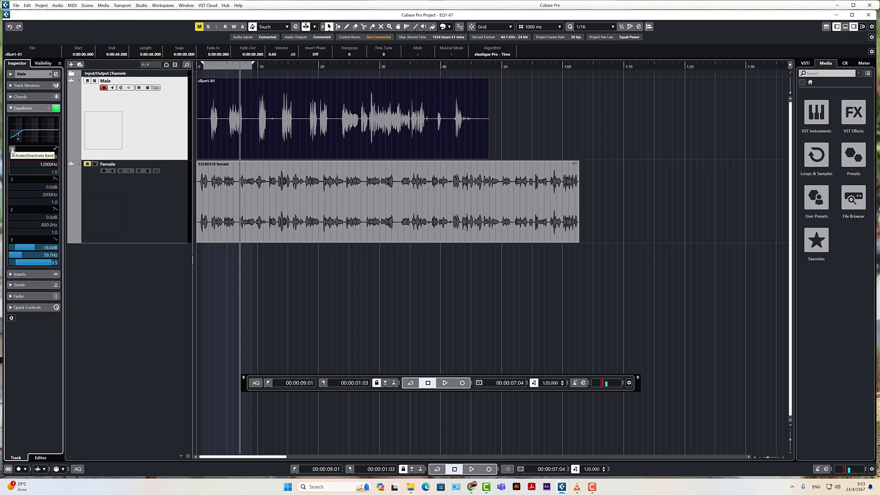
# Activate equalizer band 3 on the Male track and shape it as a -14.0 dB cut at 1796 Hz.
pyautogui.click(12, 180)
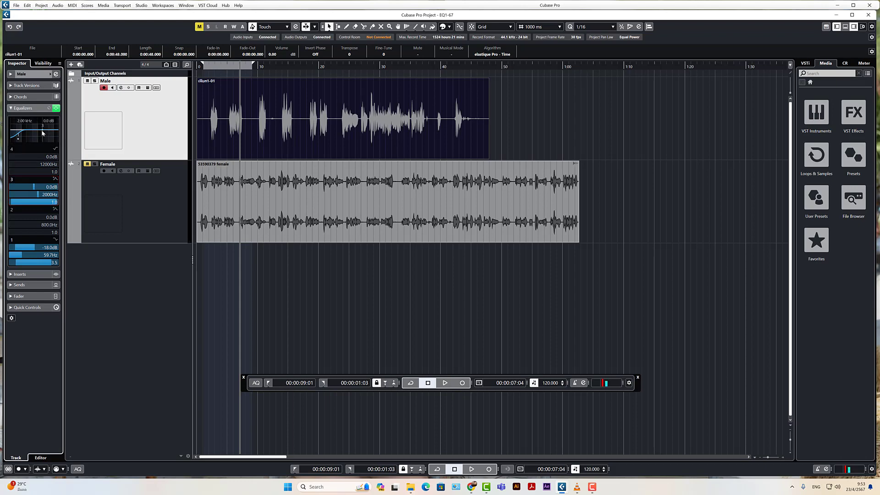
pyautogui.moveTo(42, 131); pyautogui.dragTo(43, 137)
pyautogui.scroll(-4, 41, 203)
pyautogui.scroll(8, 42, 202)
pyautogui.scroll(-3, 46, 195)
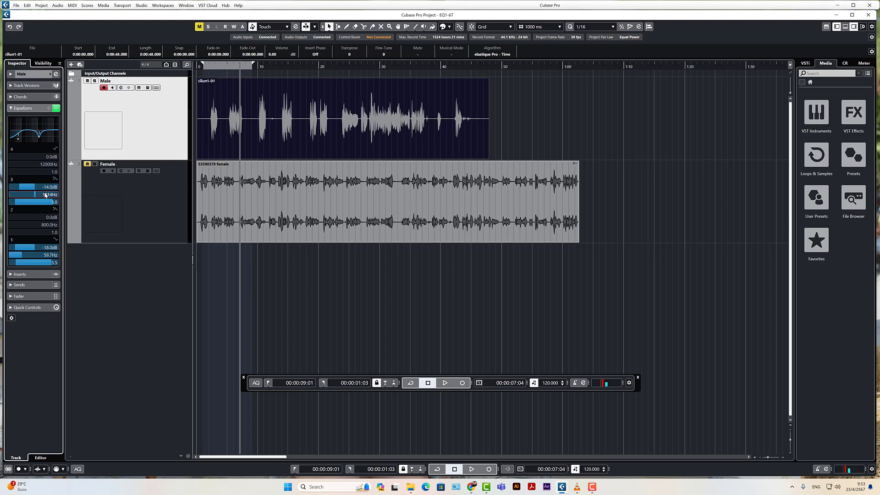
pyautogui.scroll(2, 46, 195)
pyautogui.scroll(2, 46, 195)
# Activate equalizer band 4 on the Male track and set it to -17.3 dB at 12168 Hz with a Q of 3.8.
pyautogui.click(12, 148)
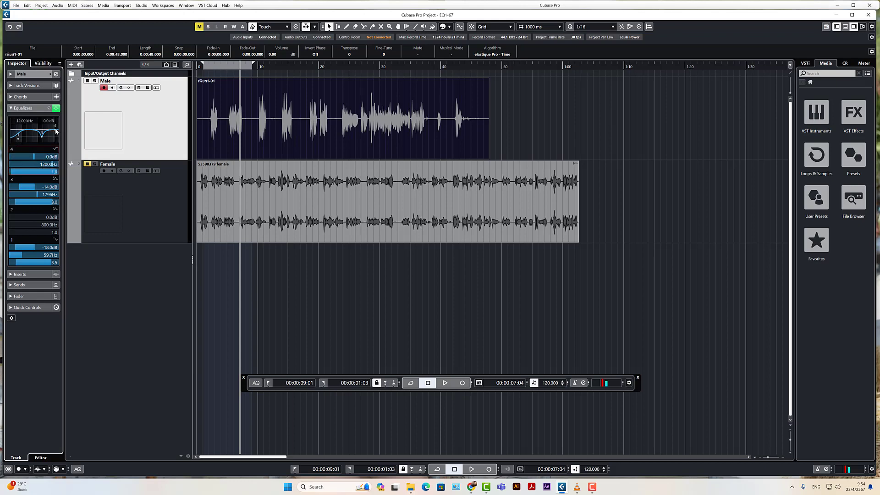
pyautogui.moveTo(56, 131); pyautogui.dragTo(57, 139)
pyautogui.scroll(-4, 35, 173)
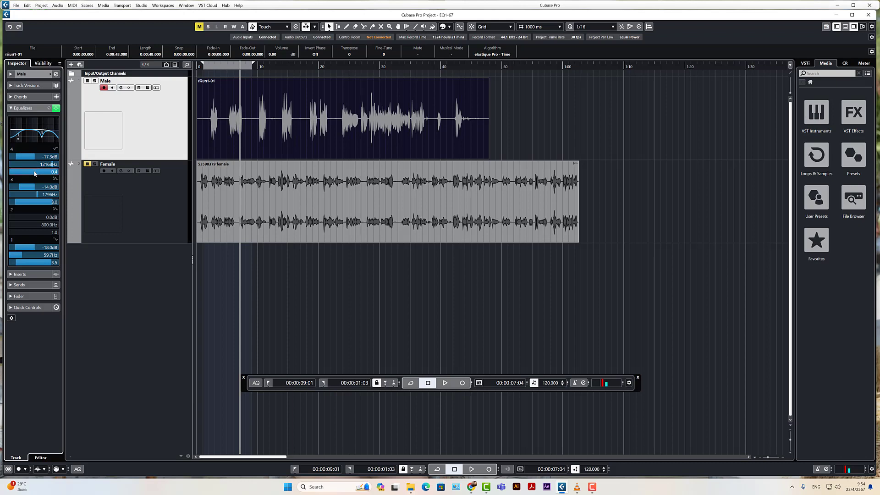
pyautogui.scroll(6, 34, 173)
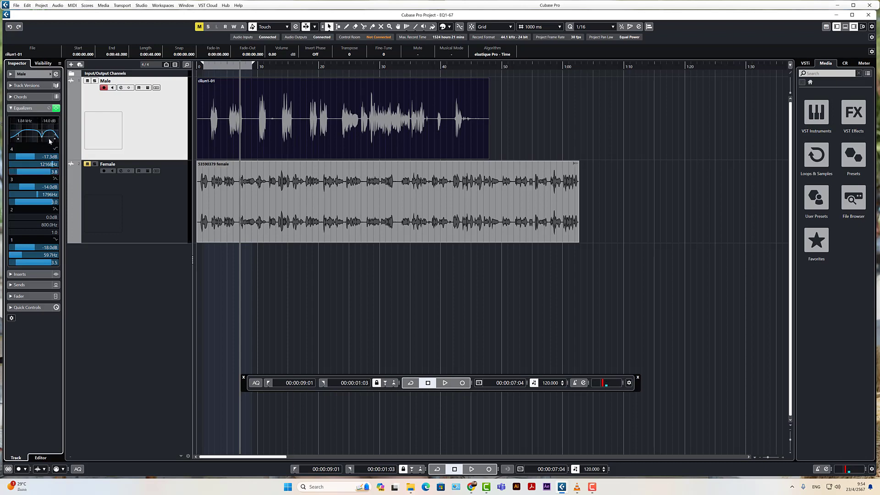
# Lower the frequency of equalizer band 4 to 3256 Hz and raise its Q to 4.4.
pyautogui.scroll(-6, 46, 167)
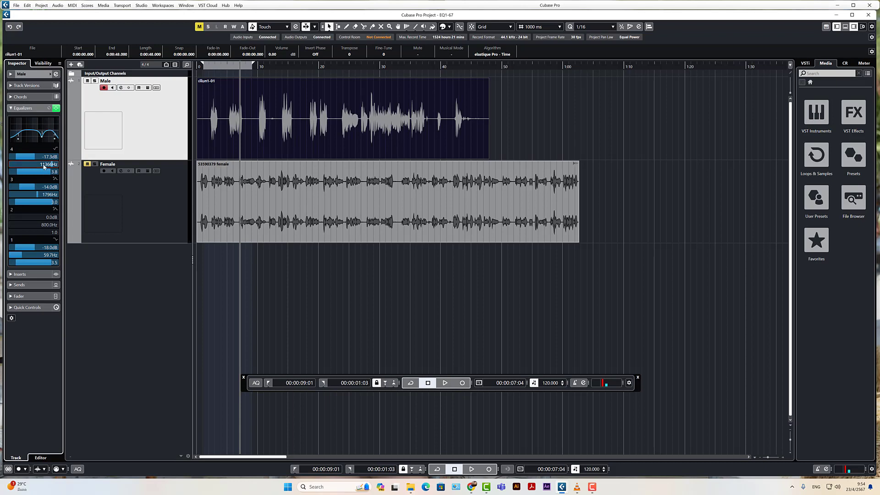
pyautogui.scroll(-6, 45, 166)
pyautogui.scroll(-4, 46, 174)
pyautogui.scroll(4, 46, 172)
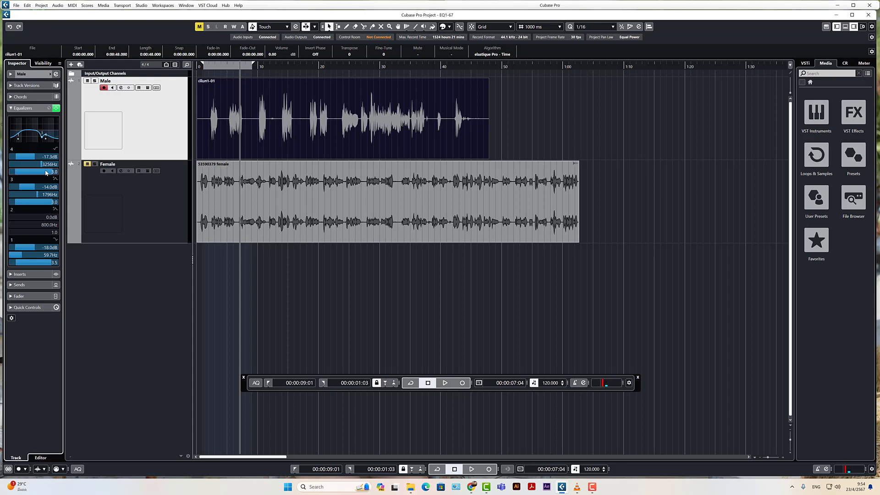
pyautogui.scroll(4, 40, 202)
# Set equalizer band 3 to -2.7 dB at 3342 Hz with a Q of 0.8, and lower band 4's gain to -21.1 dB.
pyautogui.scroll(-10, 40, 204)
pyautogui.scroll(-2, 40, 204)
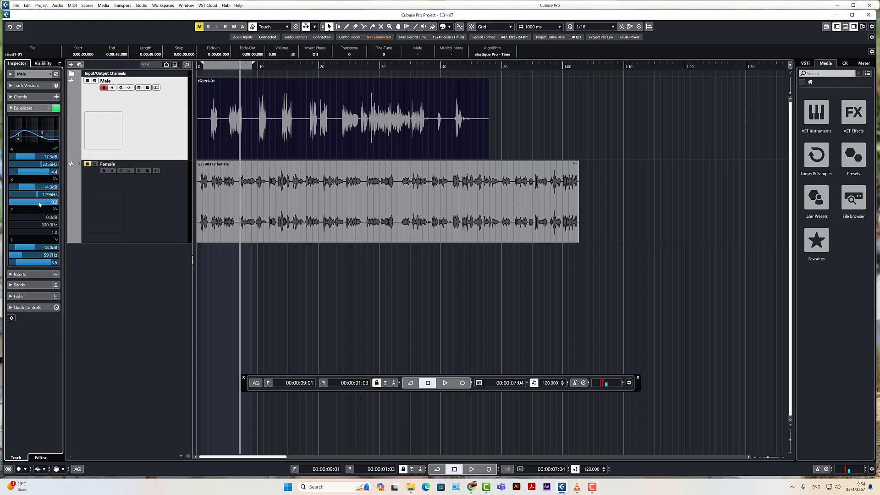
pyautogui.scroll(5, 40, 204)
pyautogui.scroll(-5, 48, 159)
pyautogui.scroll(-10, 48, 158)
pyautogui.scroll(2, 48, 159)
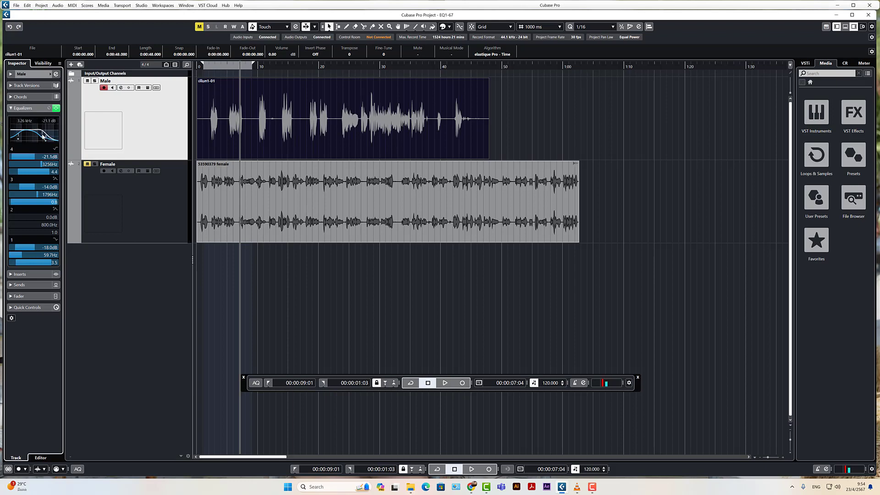
pyautogui.moveTo(44, 139); pyautogui.dragTo(46, 133)
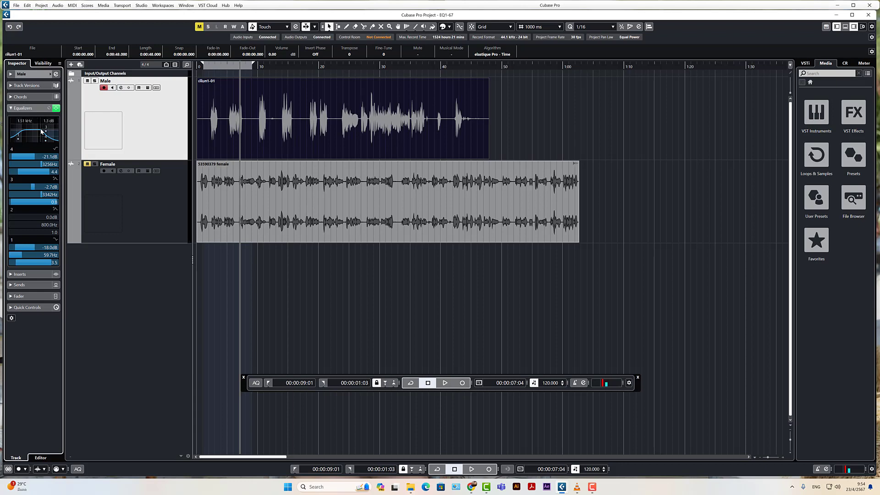
# Bring up the male clip's Spectrum Analyzer and examine its high frequencies against the equalizer curve.
pyautogui.click(169, 5)
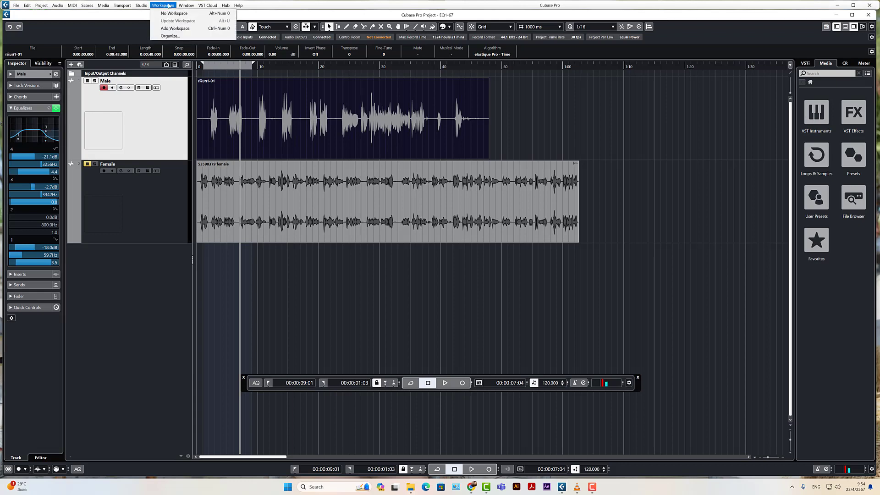
pyautogui.moveTo(185, 5)
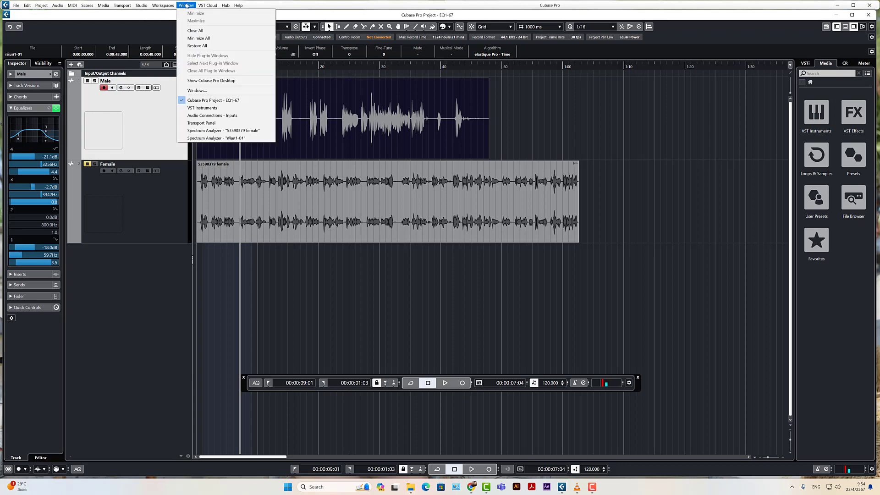
pyautogui.click(215, 138)
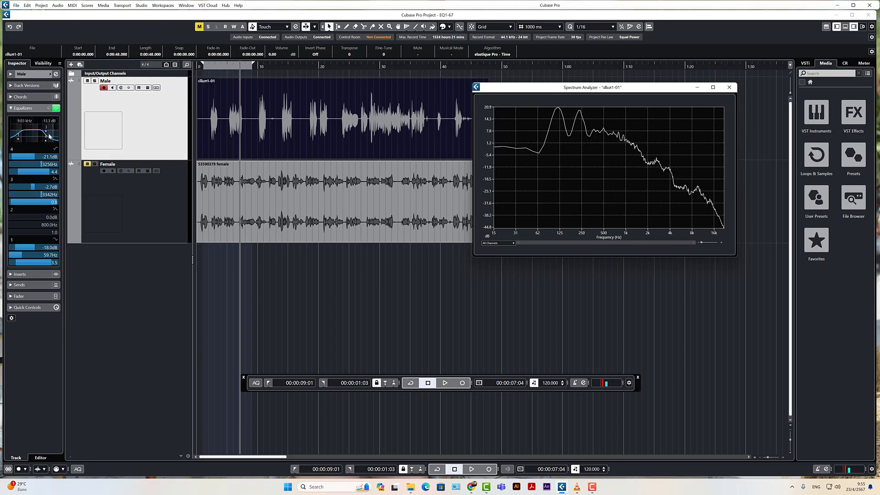
# Set equalizer band 3 on the Male track to 0.0 dB at 1752 Hz.
pyautogui.moveTo(46, 134); pyautogui.dragTo(42, 131)
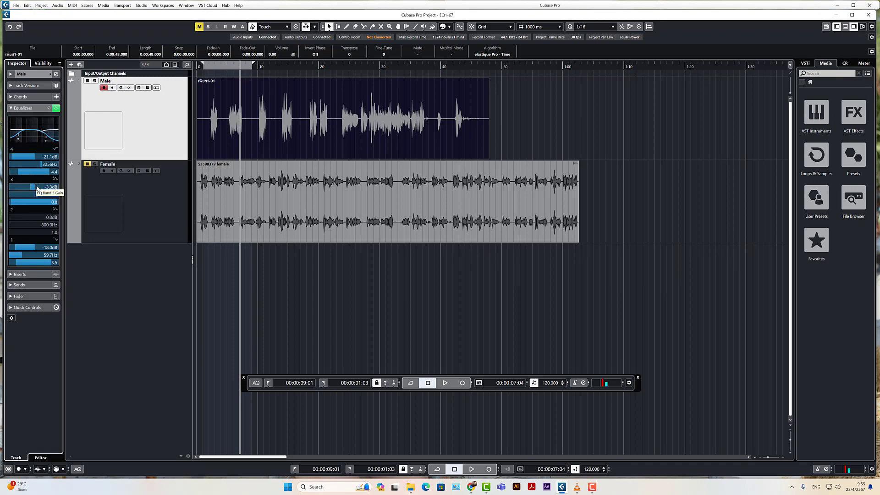
pyautogui.scroll(-5, 36, 188)
pyautogui.scroll(4, 37, 188)
pyautogui.scroll(3, 36, 188)
# Play the equalized male voice from near the start and stop at 00:00:06:25.
pyautogui.click(210, 66)
pyautogui.press('space')
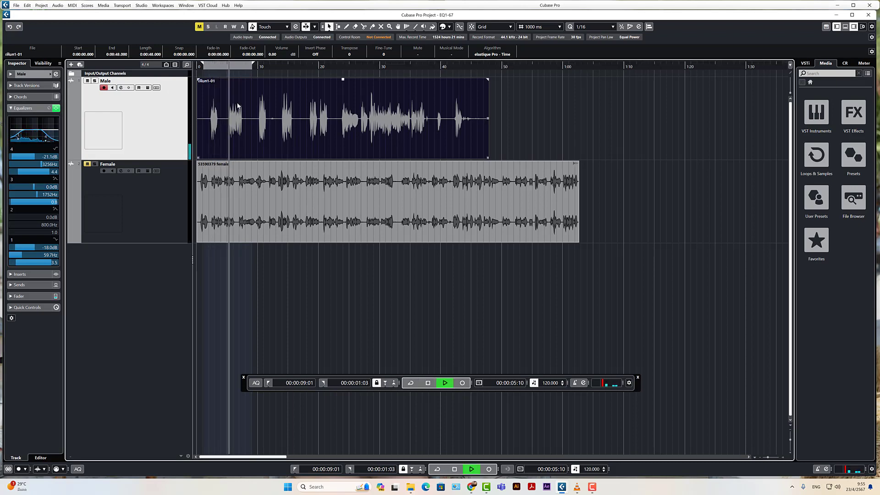
pyautogui.press('space')
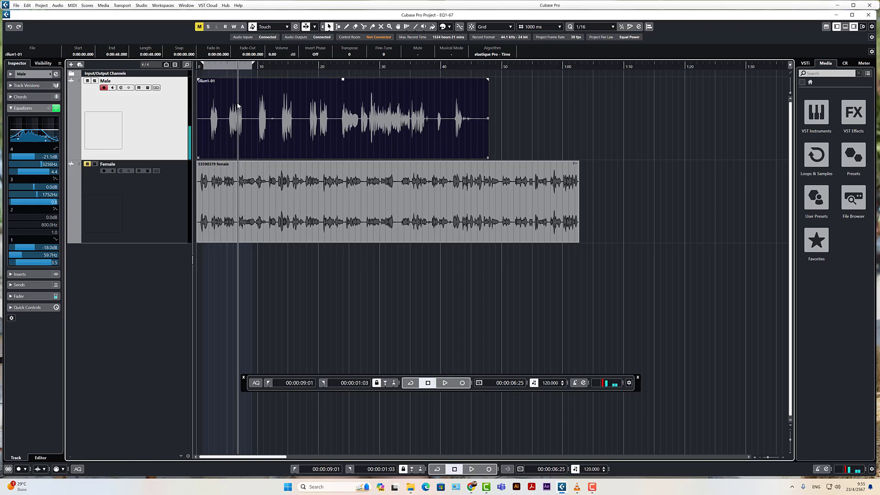
# Bypass the Male track's equalizer, turn on cycle mode and listen to the voice from 00:00:01:17, stopping at 00:00:07:20.
pyautogui.click(56, 109)
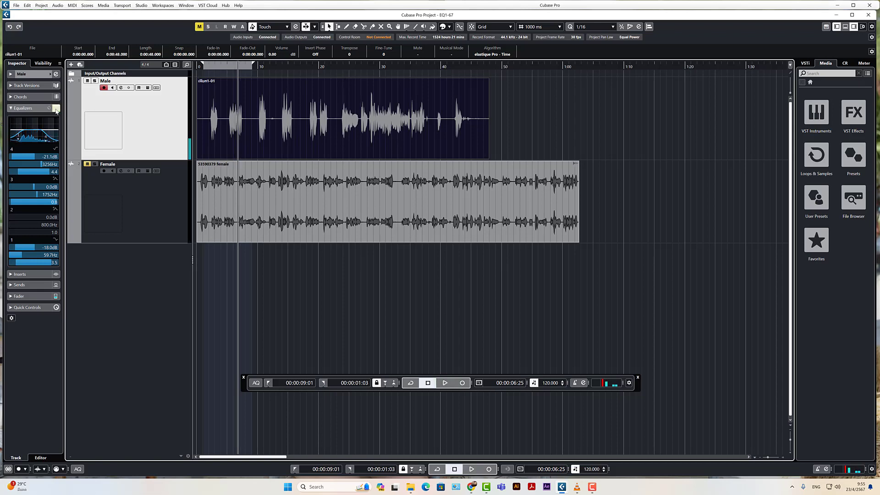
pyautogui.click(207, 63)
pyautogui.click(207, 65)
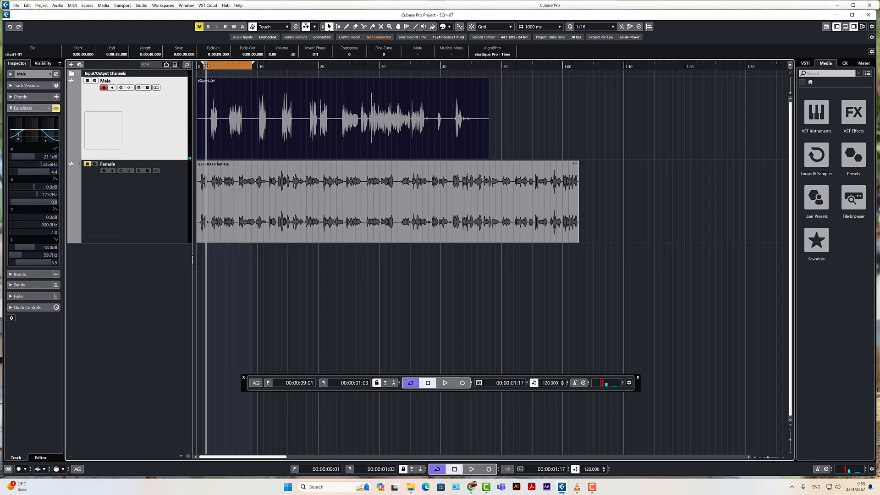
pyautogui.click(223, 92)
pyautogui.press('space')
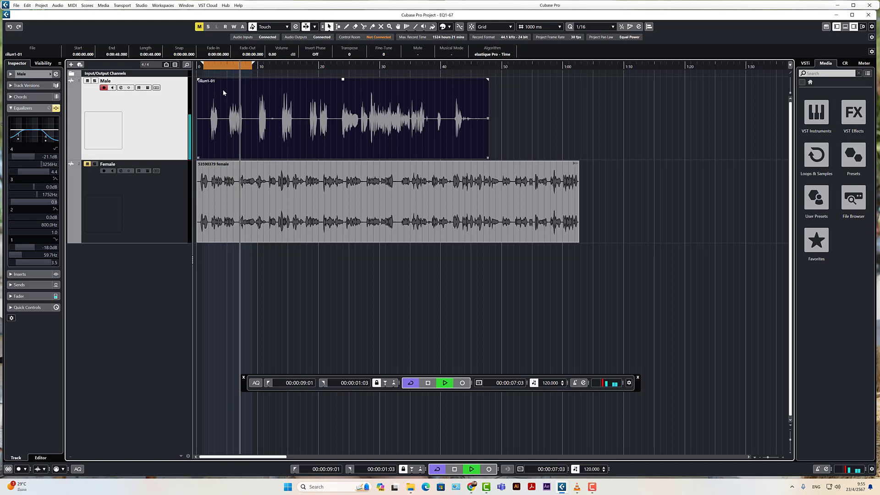
pyautogui.press('space')
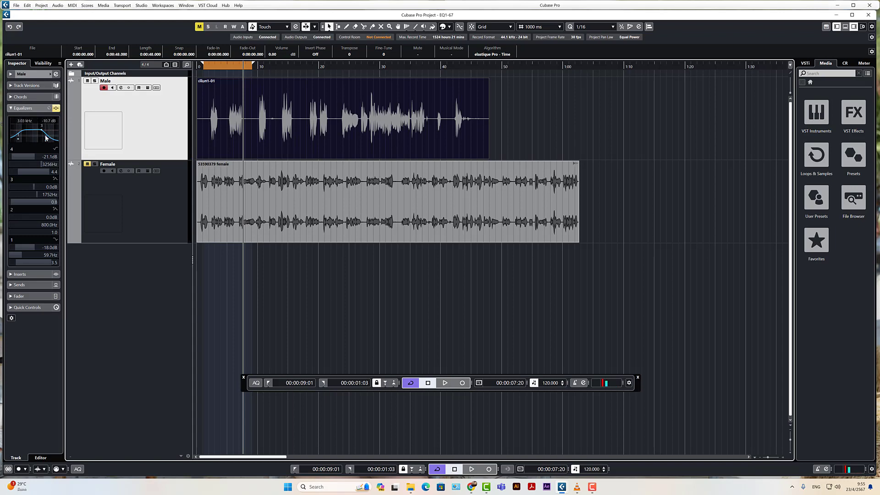
# Switch the Male track's equalizer back on and replay the voice from near the start, stopping at 00:00:07:23.
pyautogui.click(56, 107)
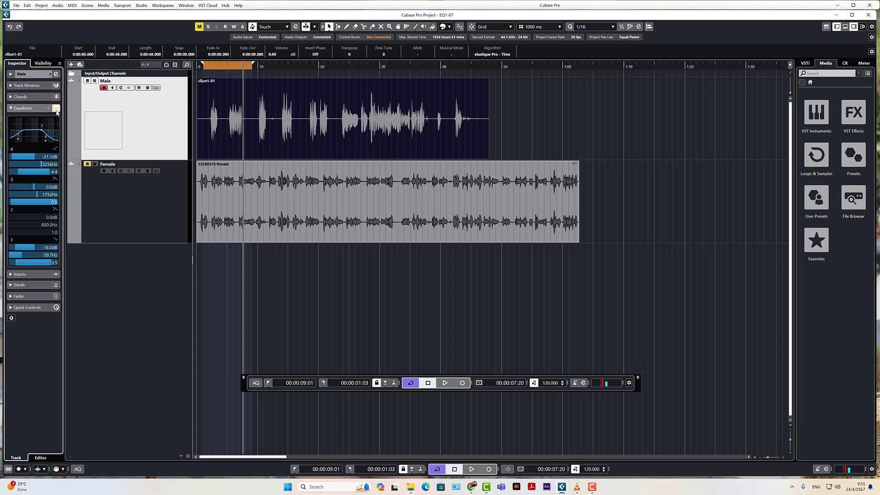
pyautogui.click(204, 67)
pyautogui.press('space')
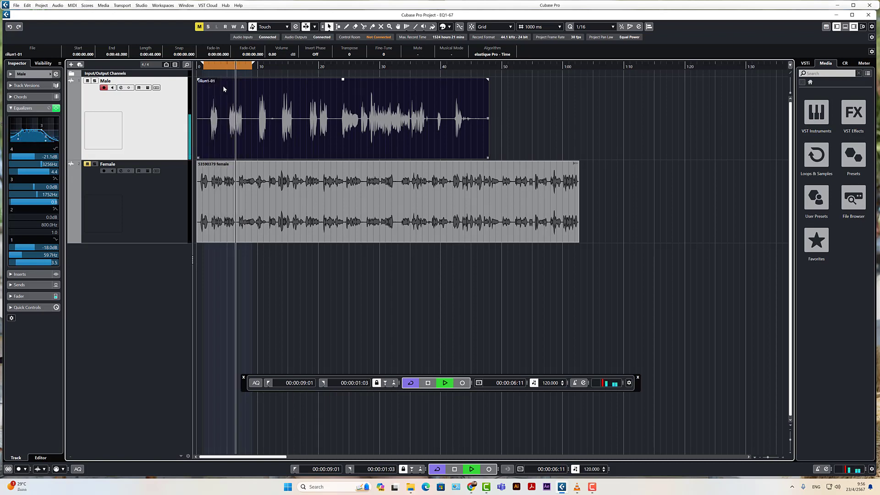
pyautogui.press('space')
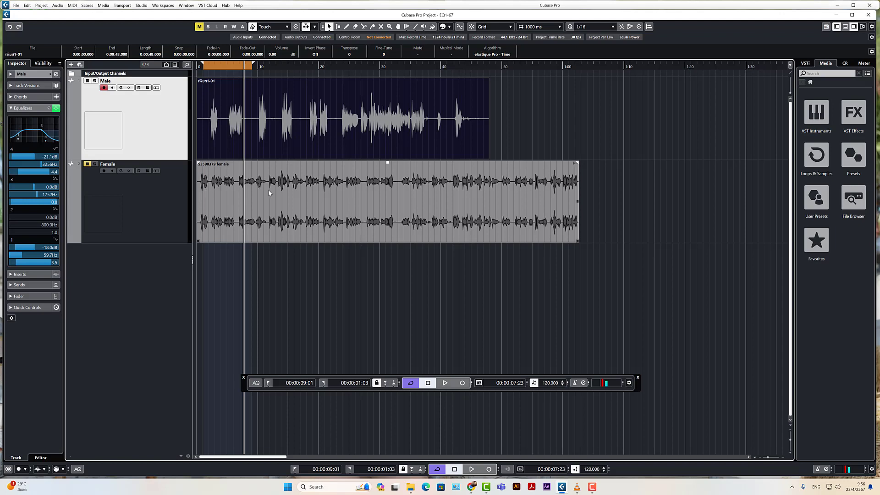
# Bring up the male clip's Spectrum Analyzer again and inspect its low peaks and the range up to about 1 kHz.
pyautogui.click(187, 5)
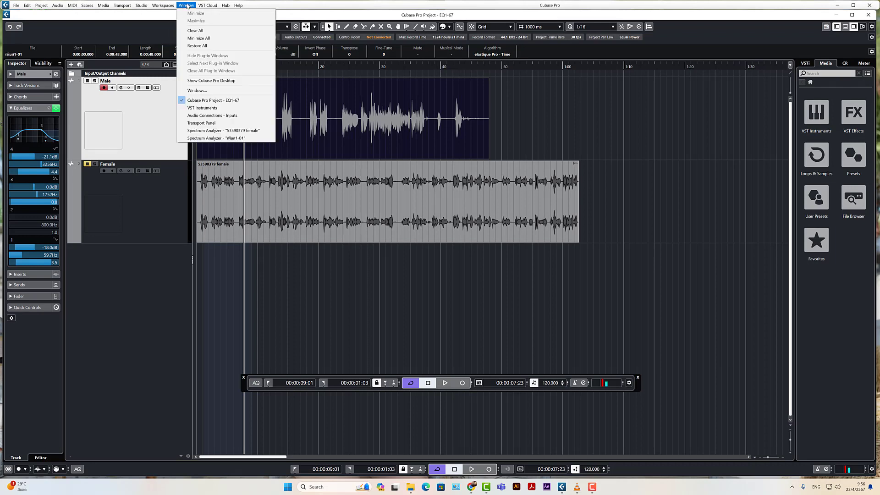
pyautogui.click(233, 138)
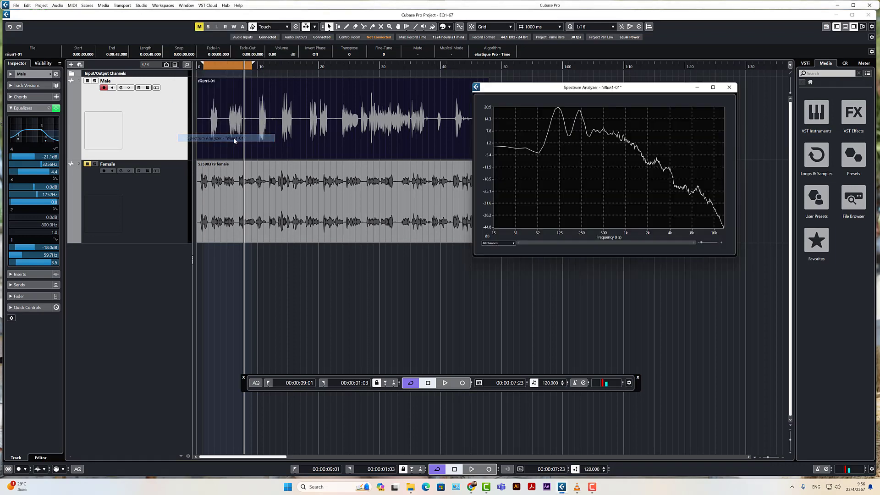
pyautogui.moveTo(559, 109)
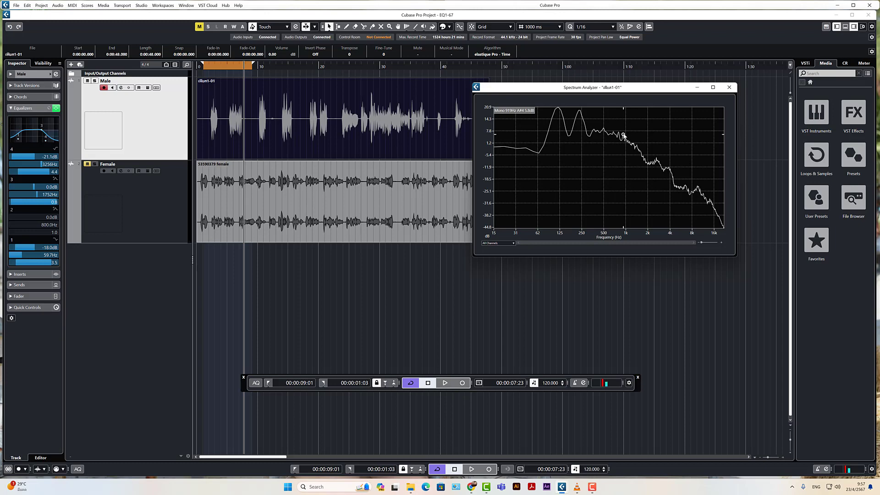
# Activate equalizer band 2 on the Male track and set its frequency to 409.5 Hz with the male clip's Spectrum Analyzer in view.
pyautogui.click(12, 210)
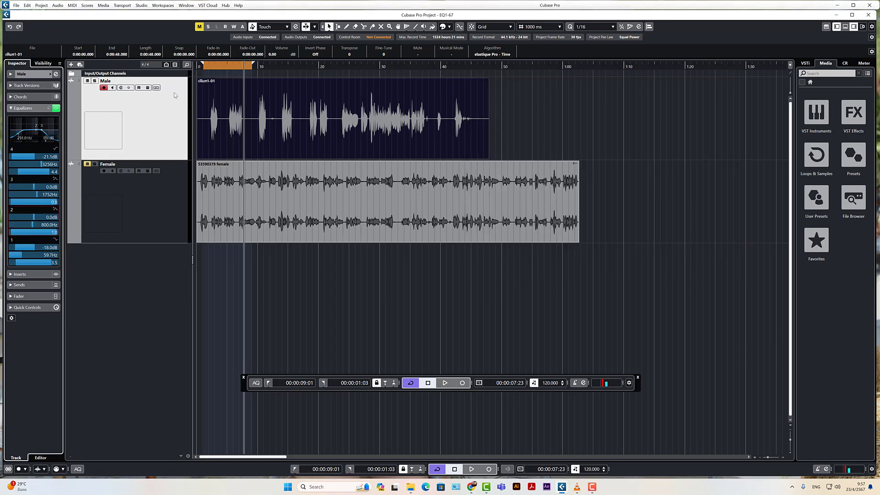
pyautogui.click(187, 5)
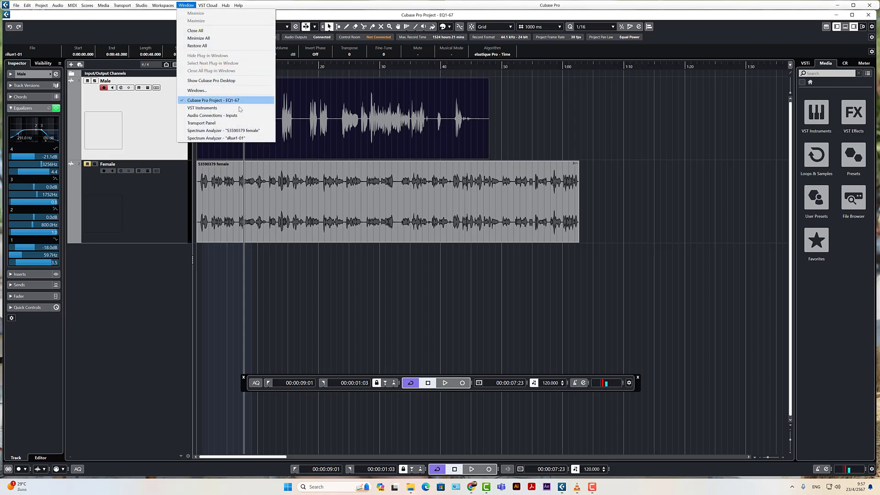
pyautogui.click(246, 138)
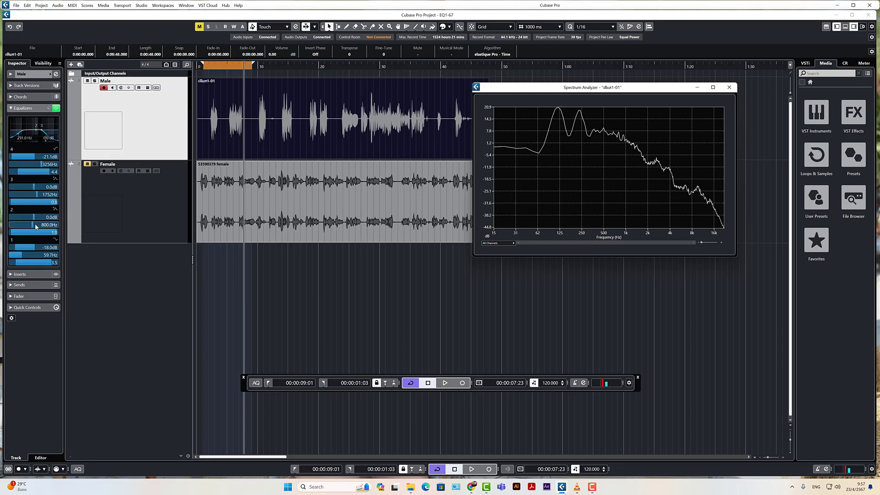
pyautogui.moveTo(37, 227); pyautogui.dragTo(30, 225)
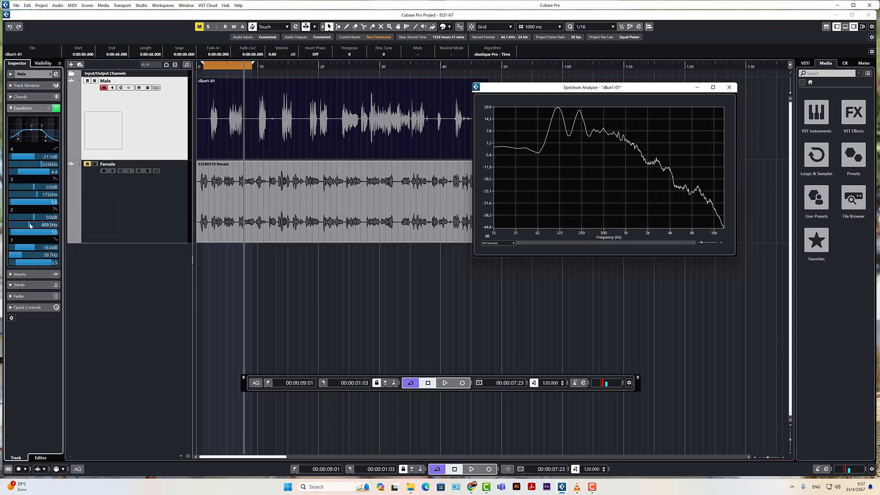
# Set the Male track's equalizer band 2 to 4.8 dB gain, 190.4 Hz and a Q of 0.0.
pyautogui.scroll(-4, 30, 226)
pyautogui.scroll(-2, 30, 226)
pyautogui.scroll(1, 37, 218)
pyautogui.scroll(2, 37, 218)
pyautogui.scroll(-4, 35, 234)
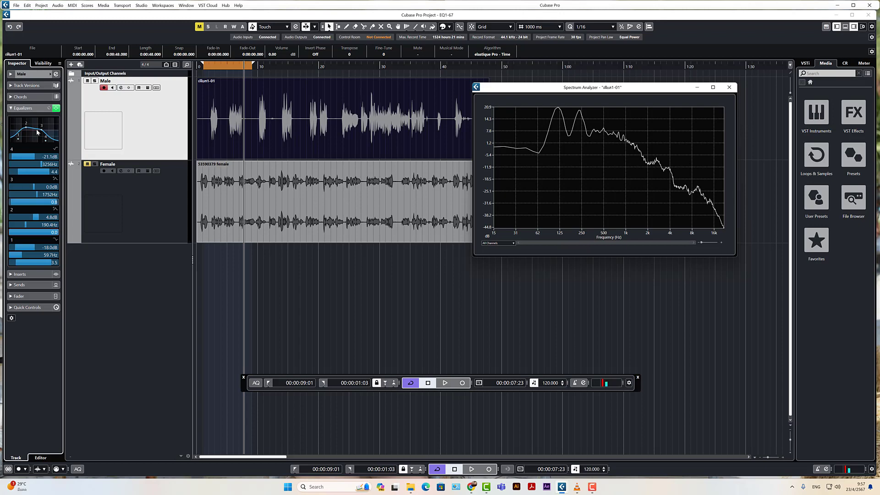
# Listen to the male voice with the band 2 boost from near the start, stopping at 00:00:03:22.
pyautogui.click(207, 68)
pyautogui.press('space')
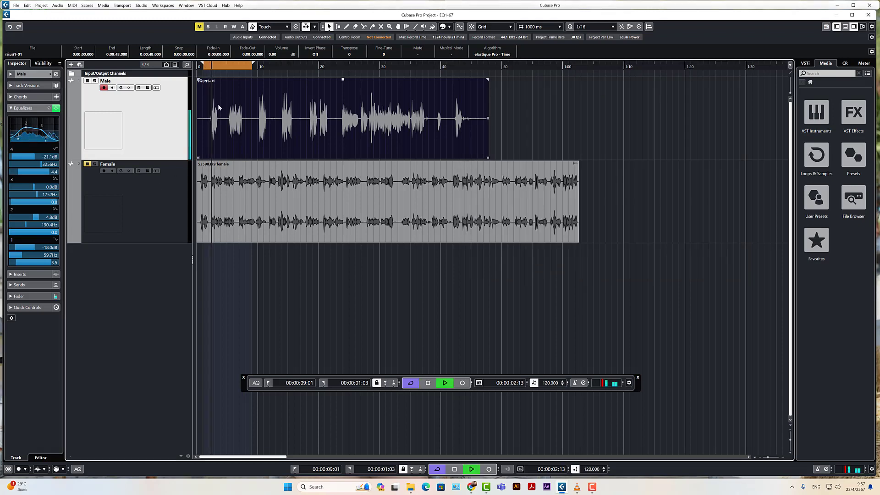
pyautogui.press('space')
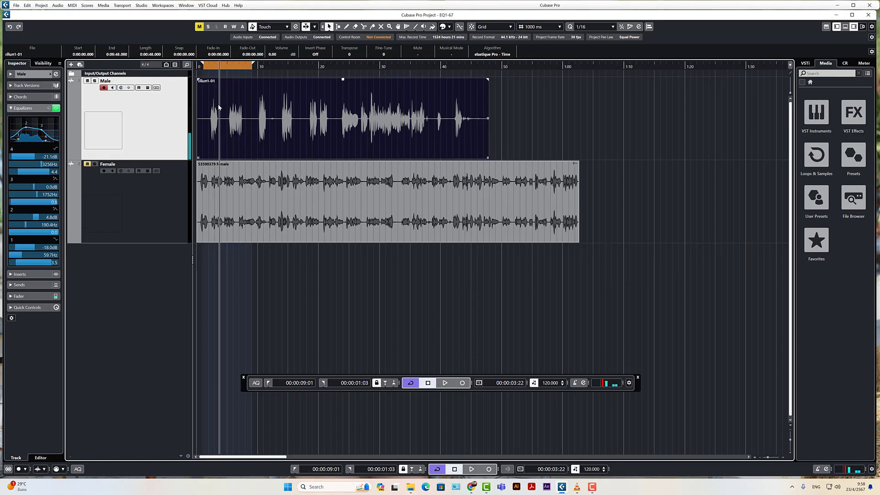
# Deactivate equalizer band 2 on the Male track and replay the voice from near the start, stopping at 00:00:03:14.
pyautogui.click(12, 210)
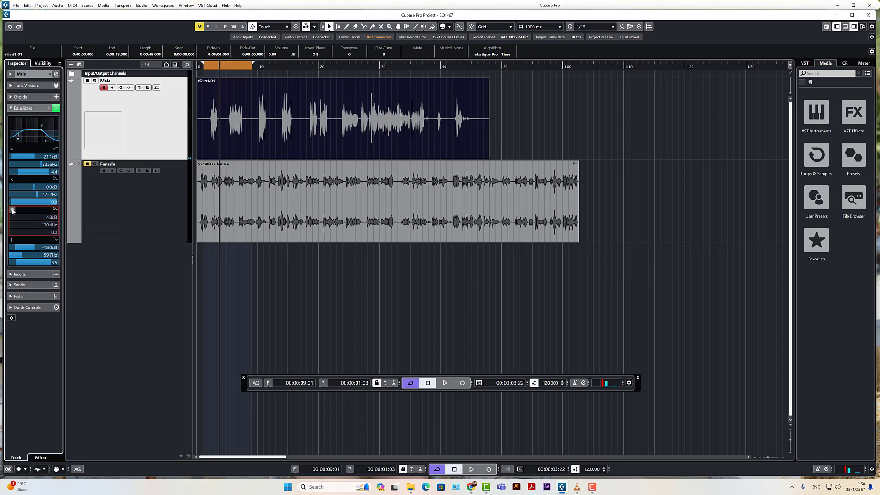
pyautogui.click(207, 67)
pyautogui.click(215, 82)
pyautogui.press('space')
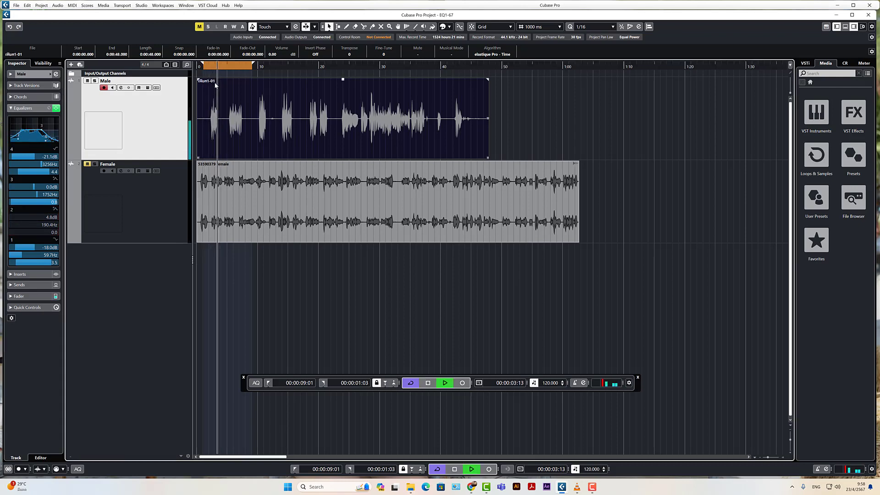
pyautogui.press('space')
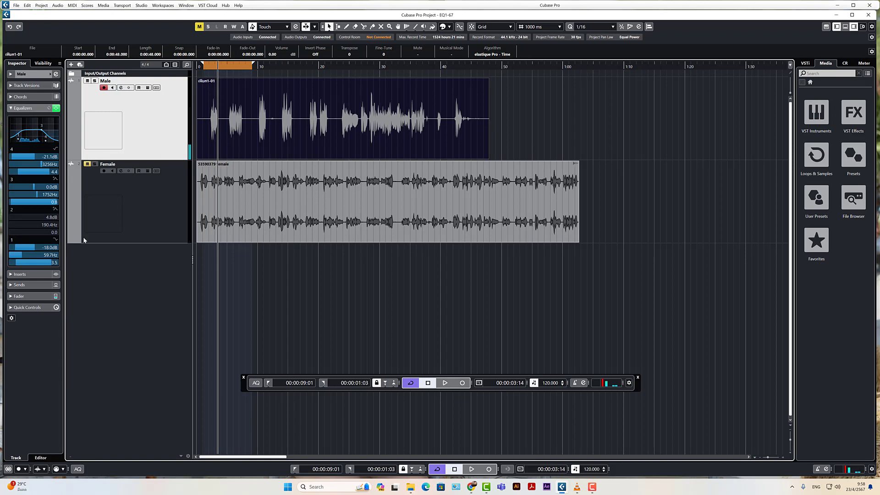
# Keep band 2 active on the Male track's equalizer and replay the voice from near the start, stopping at 00:00:07:01.
pyautogui.click(12, 210)
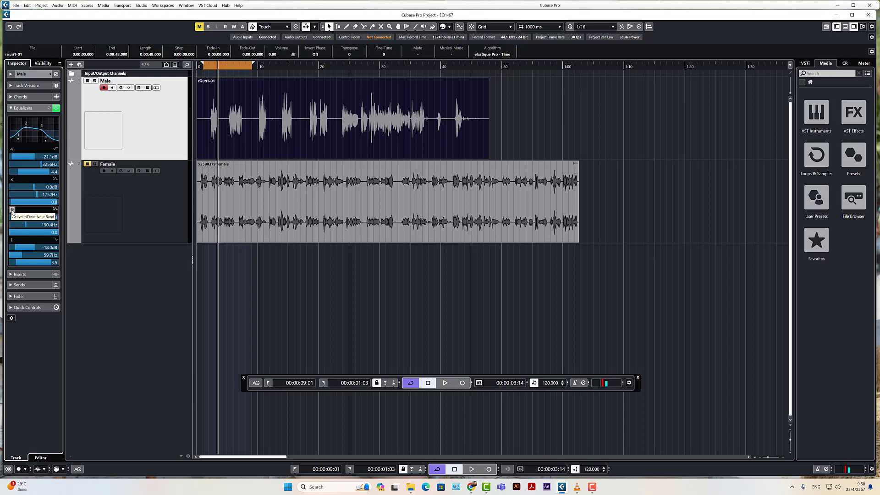
pyautogui.click(208, 67)
pyautogui.press('space')
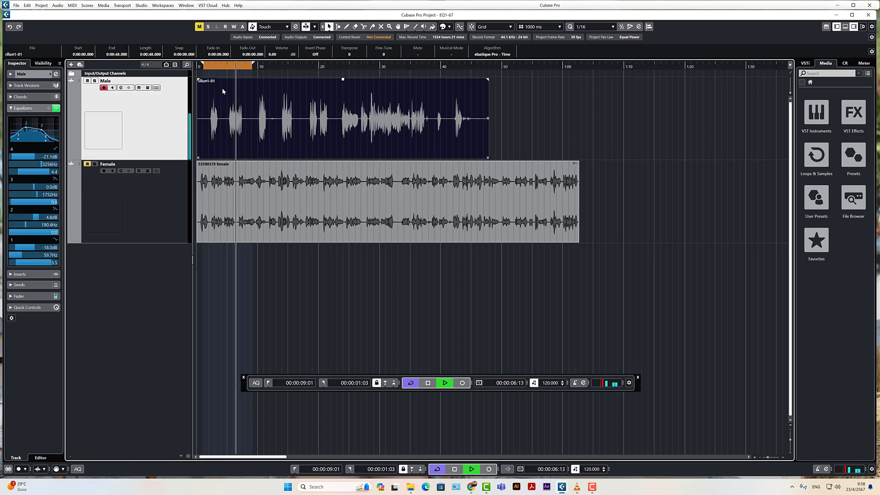
pyautogui.press('space')
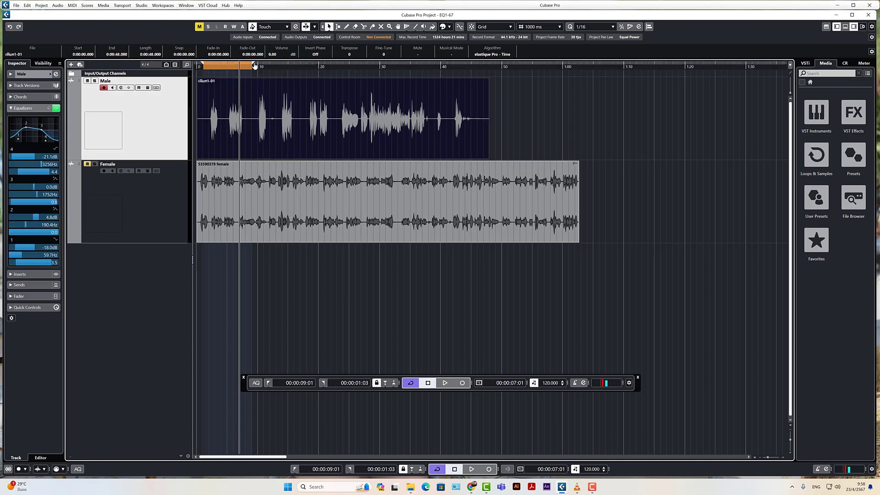
# Extend the cycle range's end to 00:00:24:04 and continue listening to the male voice, stopping at 00:00:14:21.
pyautogui.moveTo(254, 67); pyautogui.dragTo(345, 73)
pyautogui.press('space')
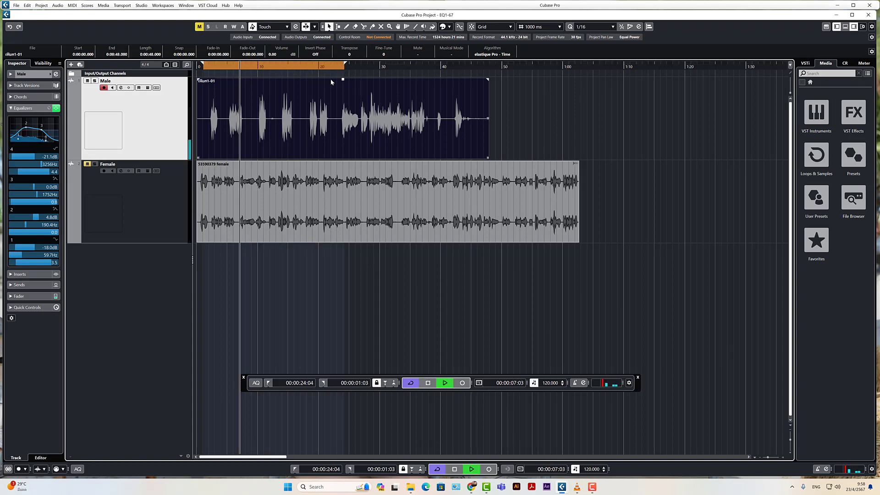
pyautogui.click(270, 111)
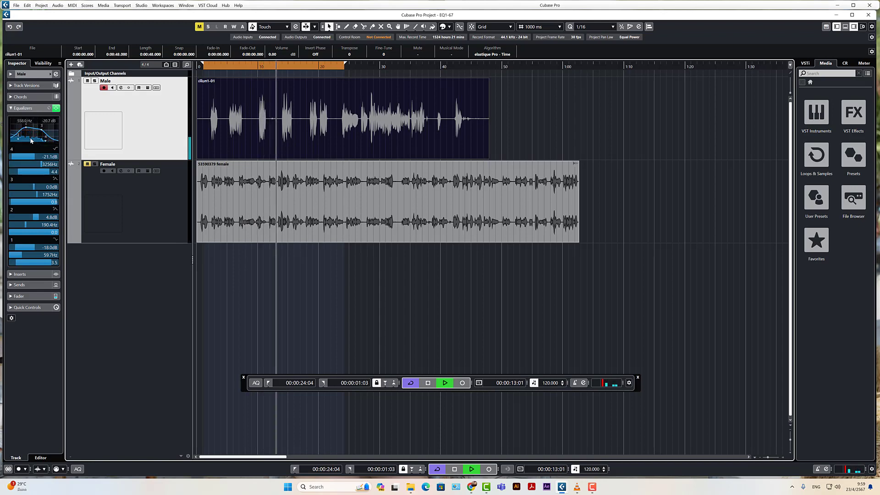
pyautogui.press('space')
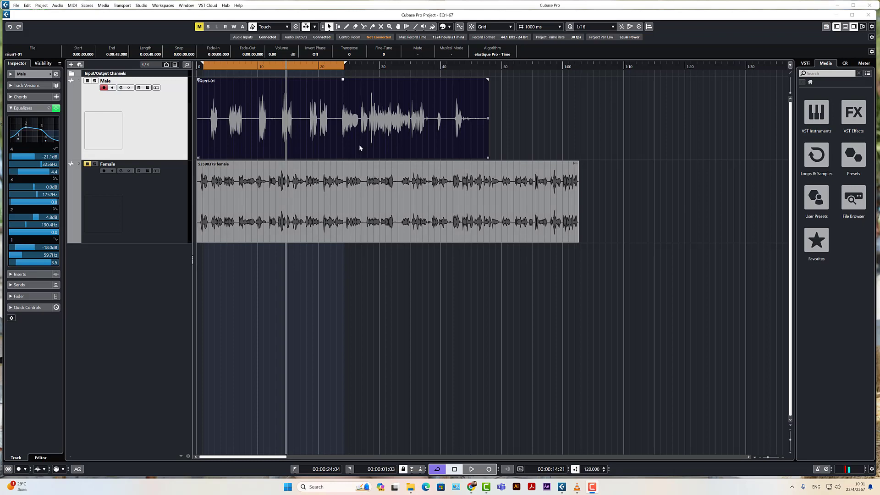
# Show the floating Transport panel and switch between the Female and Male tracks to compare their equalizer settings.
pyautogui.click(157, 200)
pyautogui.press('F2')
pyautogui.click(218, 201)
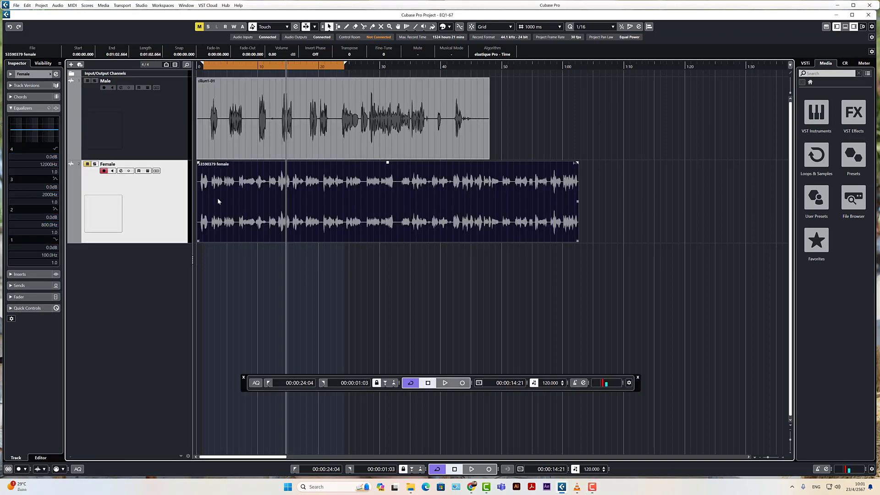
pyautogui.click(158, 128)
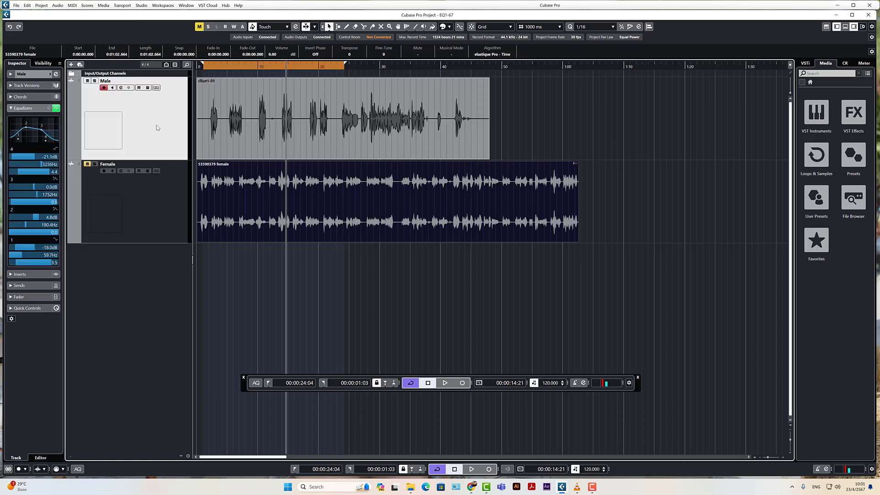
pyautogui.click(161, 191)
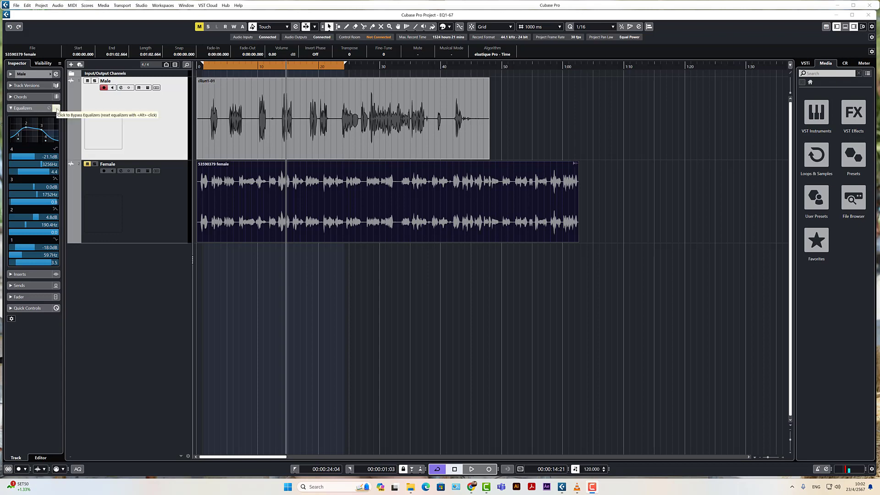
pyautogui.press('F2')
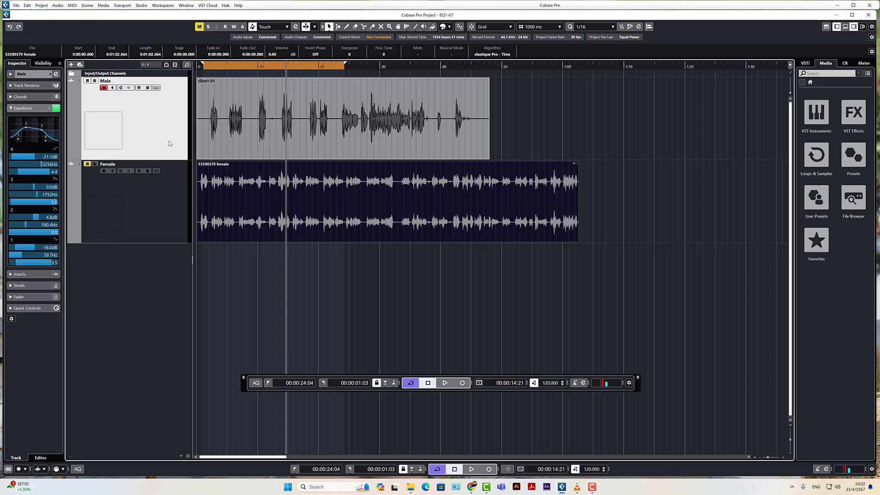
# Add Inserts/EQs/Sends to the visible track controls for audio tracks and apply the change.
pyautogui.rightClick(97, 102)
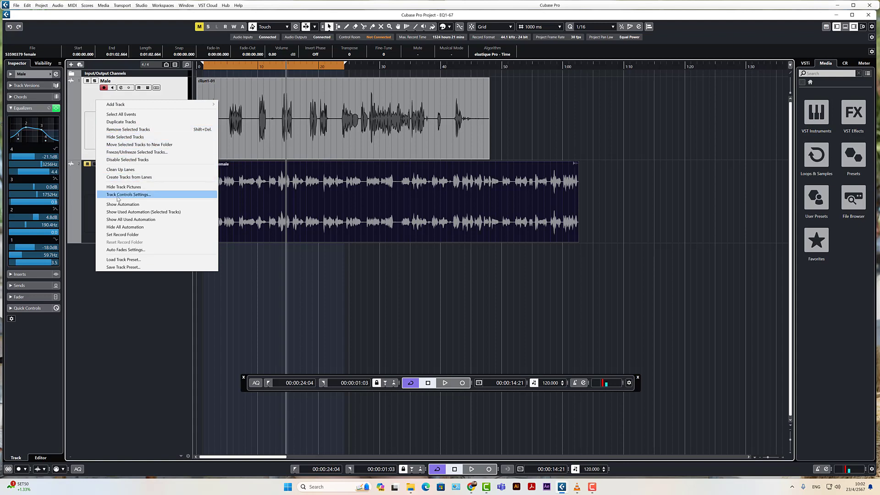
pyautogui.click(117, 198)
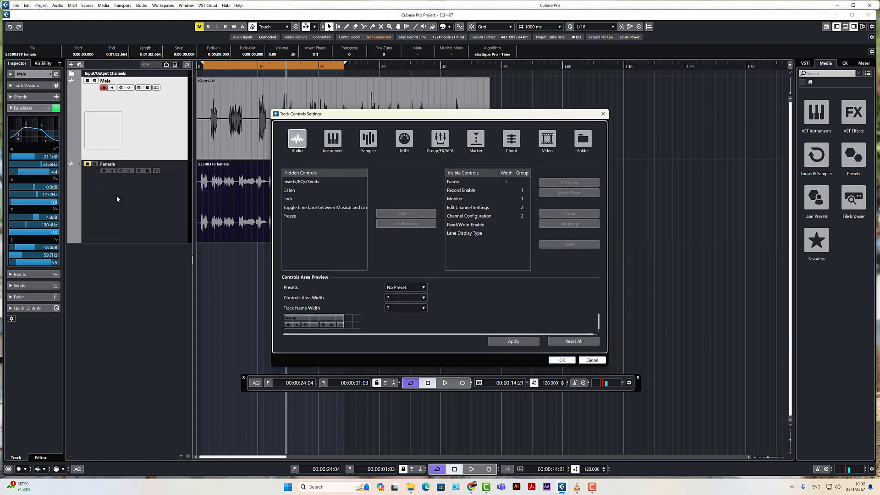
pyautogui.click(292, 184)
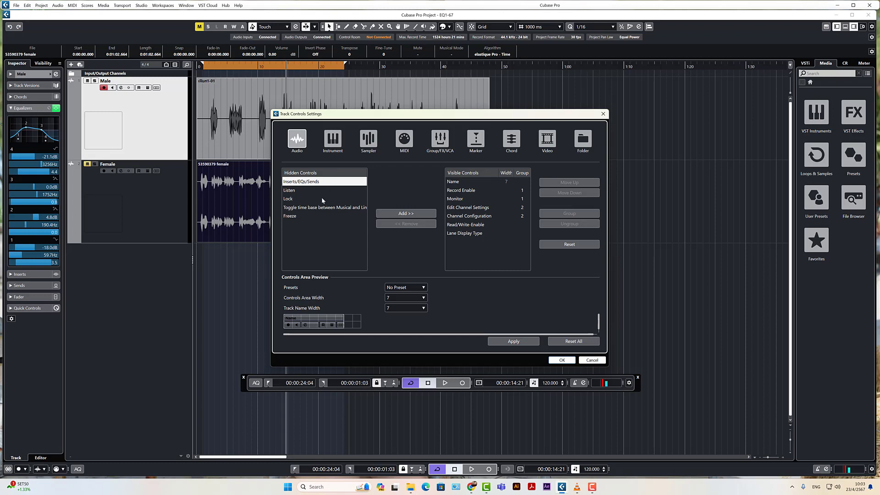
pyautogui.click(378, 214)
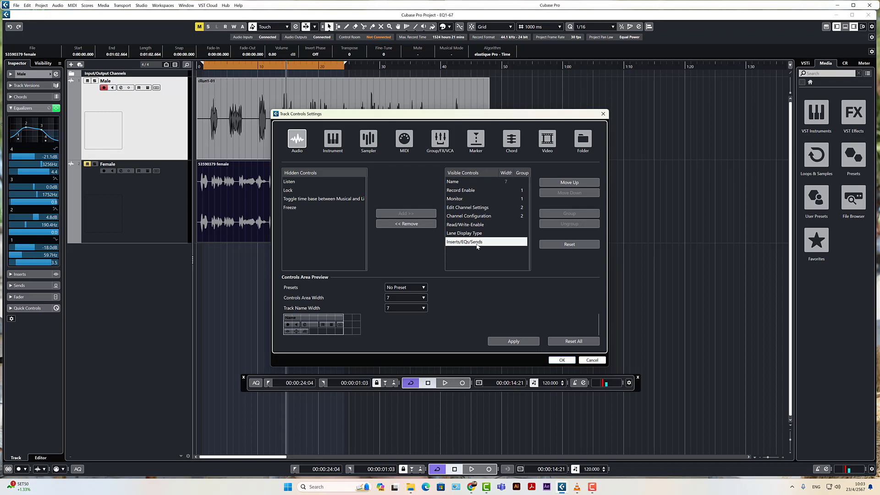
pyautogui.click(515, 343)
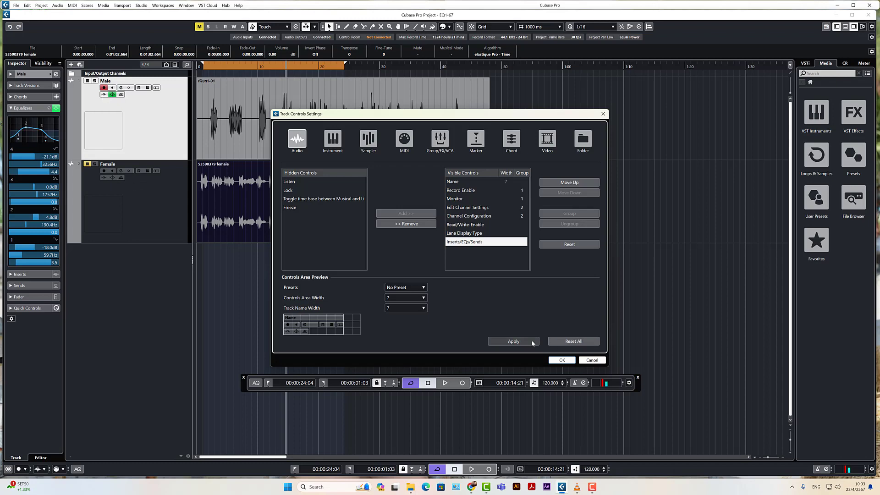
pyautogui.click(563, 360)
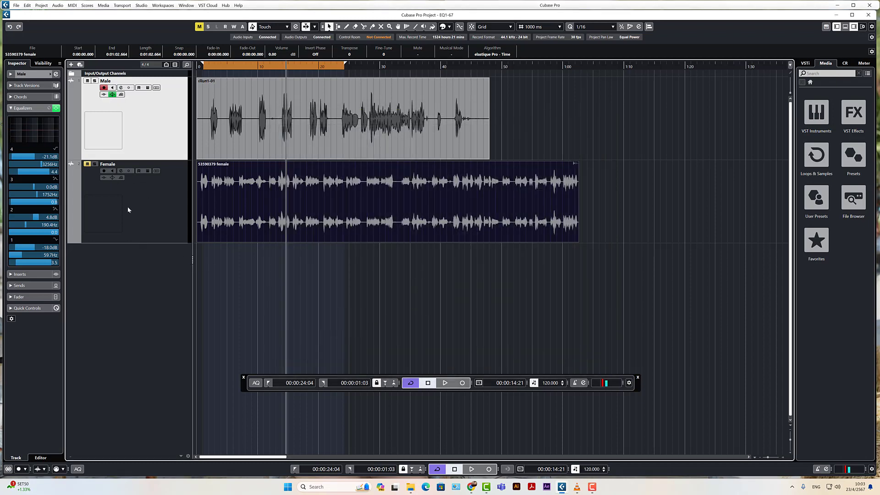
# Toggle the Female track's EQ bypass on and off repeatedly with its EQ state control in the track list.
pyautogui.click(128, 209)
pyautogui.click(112, 178)
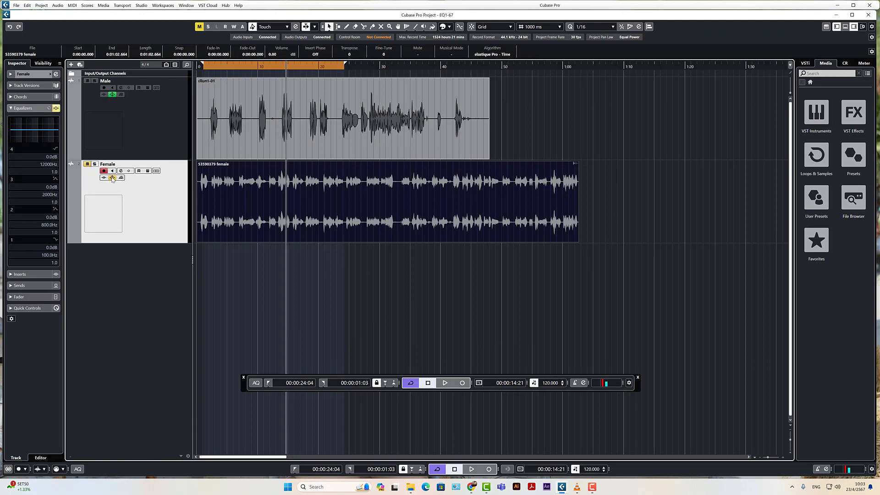
pyautogui.click(113, 178)
pyautogui.click(112, 178)
pyautogui.click(113, 179)
pyautogui.click(112, 179)
pyautogui.click(112, 178)
# Play the male voice with its EQ on and bypassed, re-enable the EQ and listen again, stopping at 00:00:21:14.
pyautogui.click(141, 131)
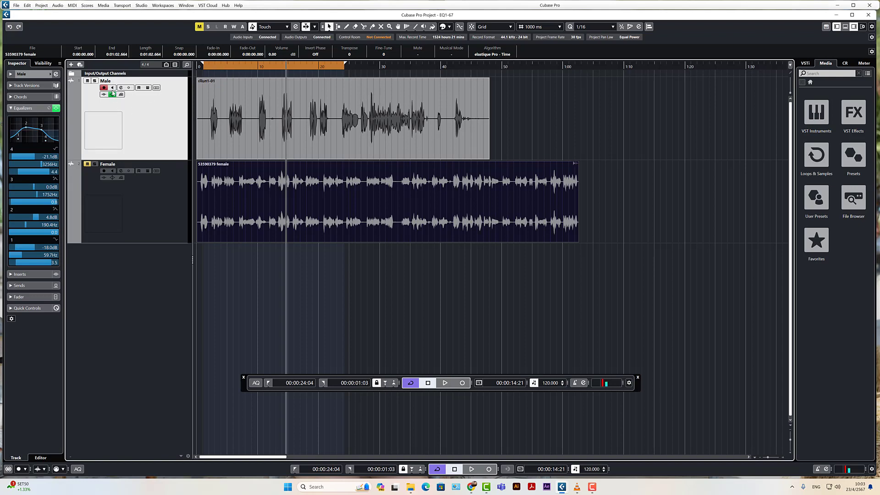
pyautogui.press('space')
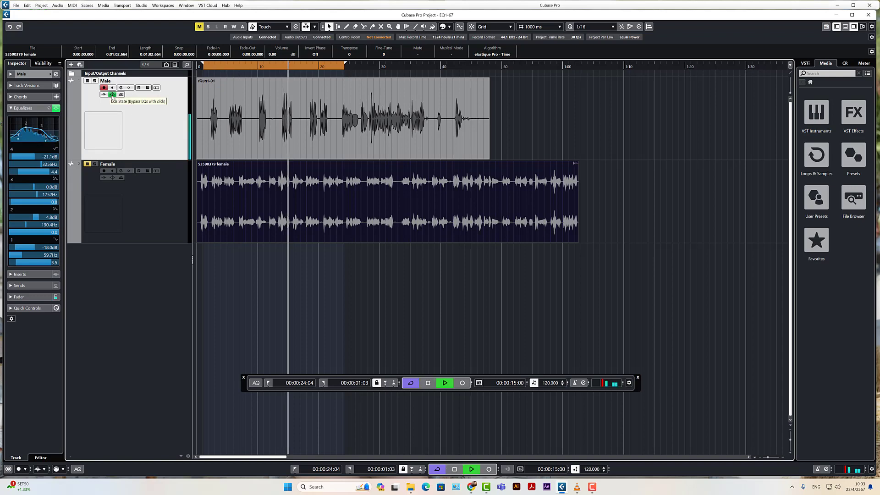
pyautogui.click(113, 95)
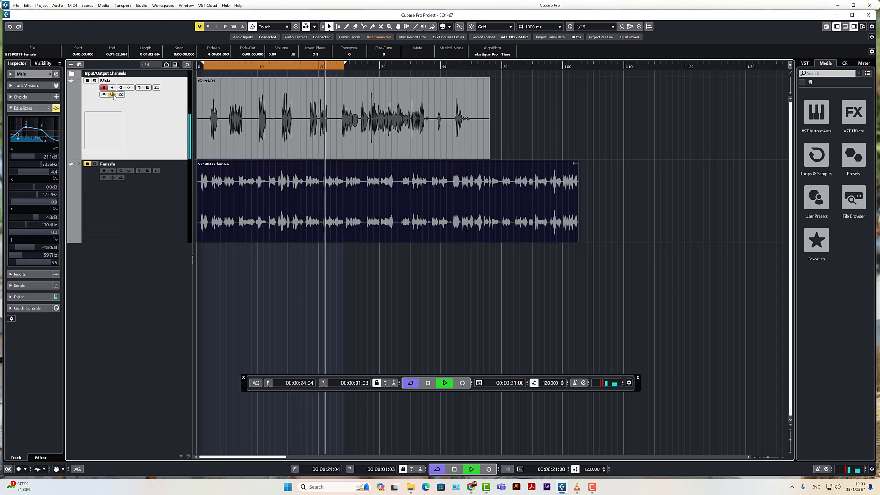
pyautogui.press('space')
pyautogui.click(113, 95)
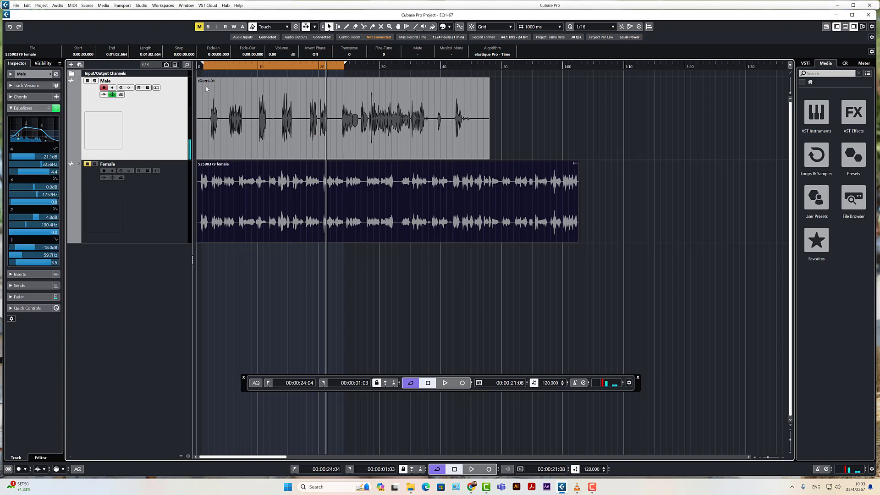
pyautogui.click(311, 66)
pyautogui.press('space')
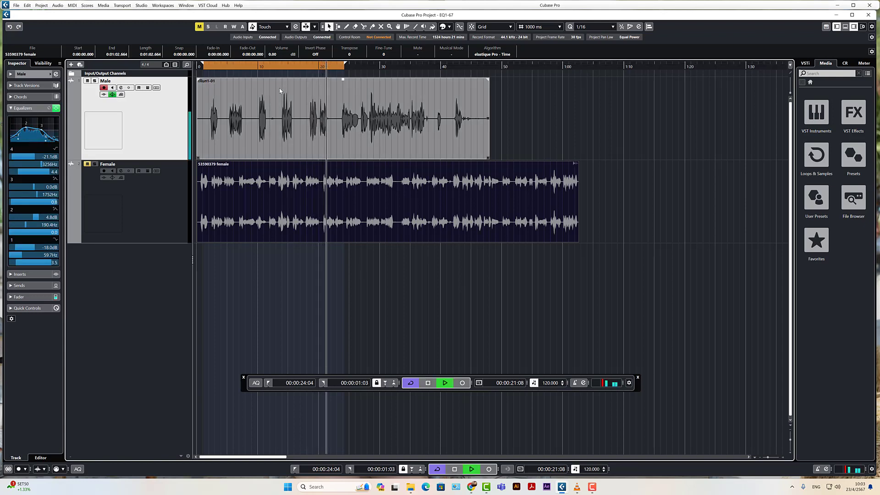
pyautogui.press('space')
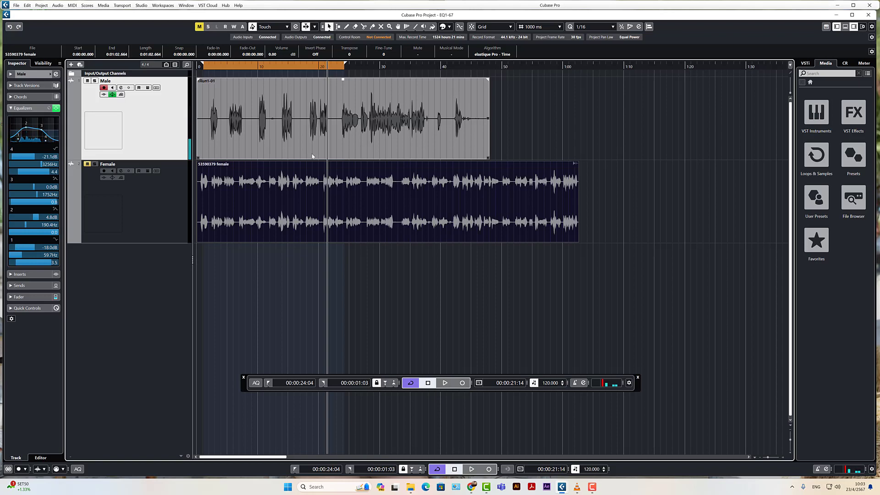
# Mute the Male track, solo the Female track and select the Female track.
pyautogui.click(153, 196)
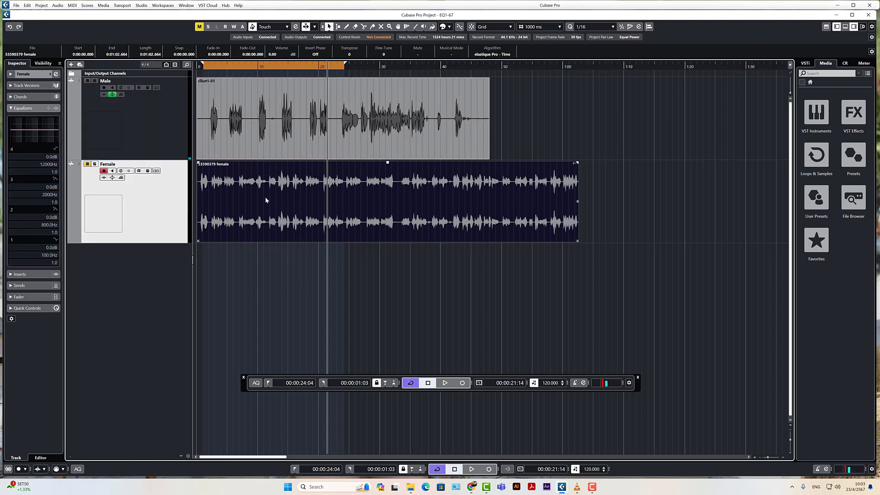
pyautogui.click(150, 129)
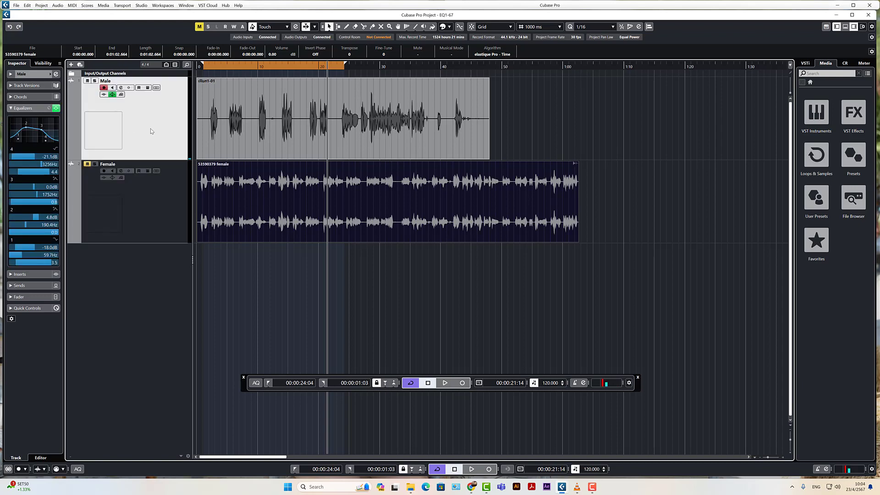
pyautogui.click(88, 81)
pyautogui.click(95, 165)
pyautogui.click(159, 216)
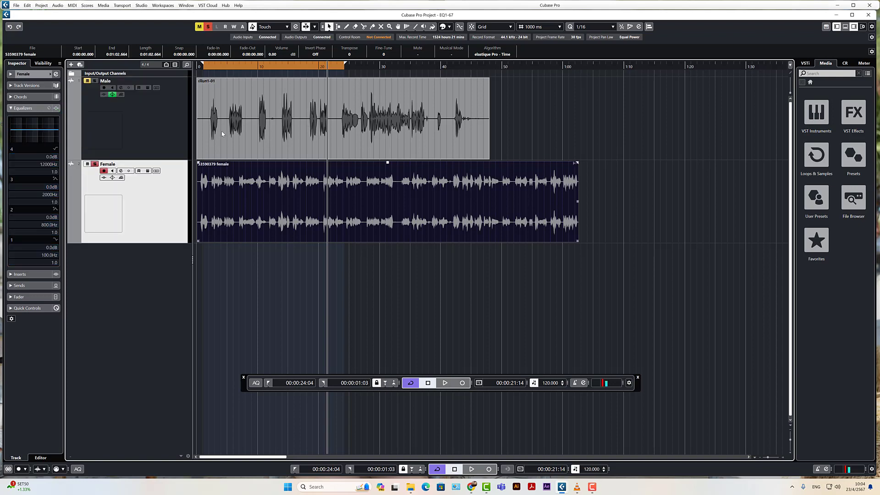
# Bring up the Spectrum Analyzer of the "53590379 female" clip and move its window up beside the Female track's controls and clips.
pyautogui.click(186, 5)
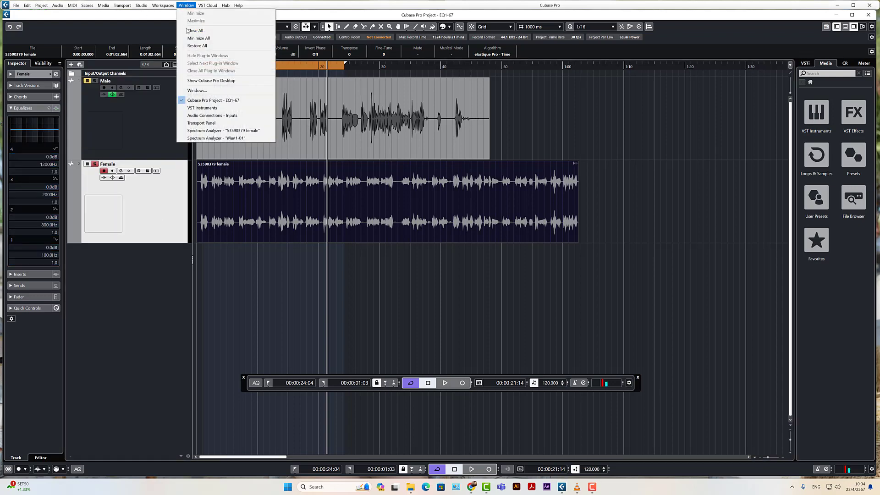
pyautogui.click(224, 131)
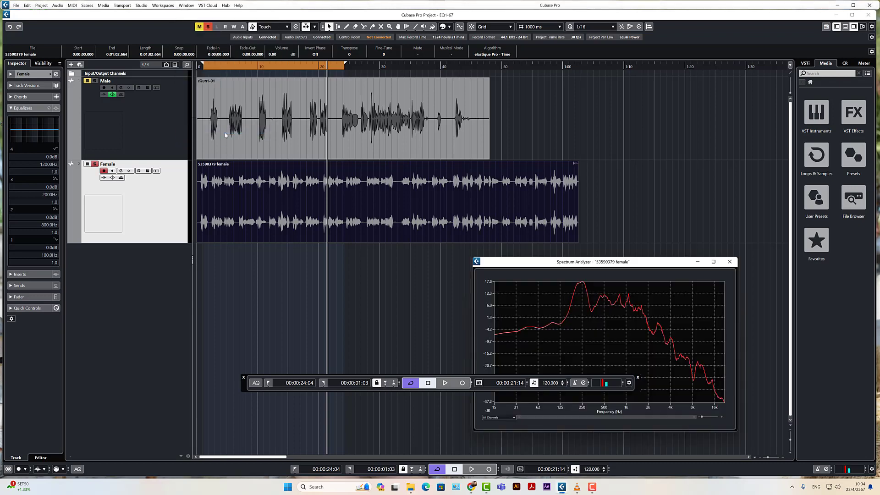
pyautogui.moveTo(597, 265); pyautogui.dragTo(617, 116)
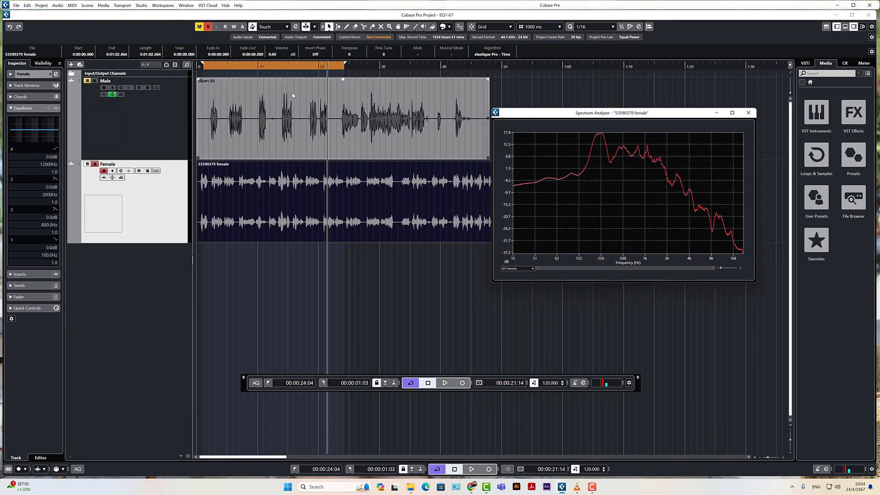
# Select the Female track and, after viewing its basic track settings, reopen its Equalizers section.
pyautogui.moveTo(598, 145)
pyautogui.click(165, 190)
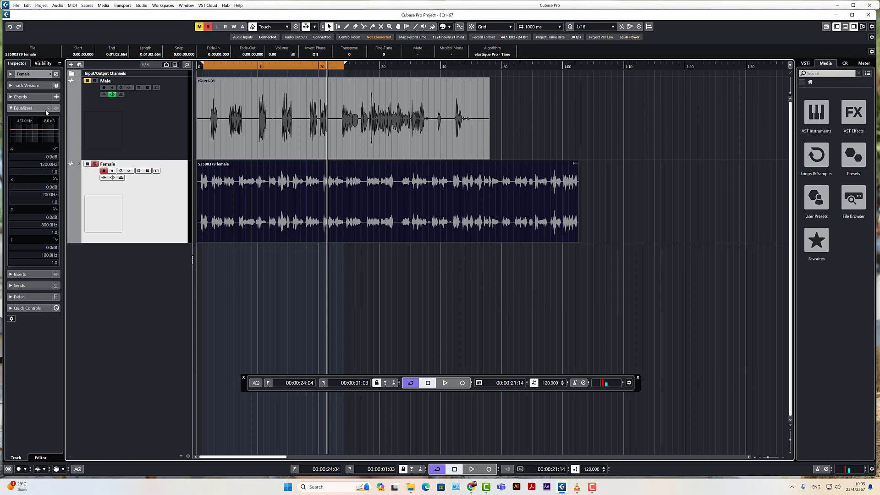
pyautogui.click(11, 109)
pyautogui.click(11, 109)
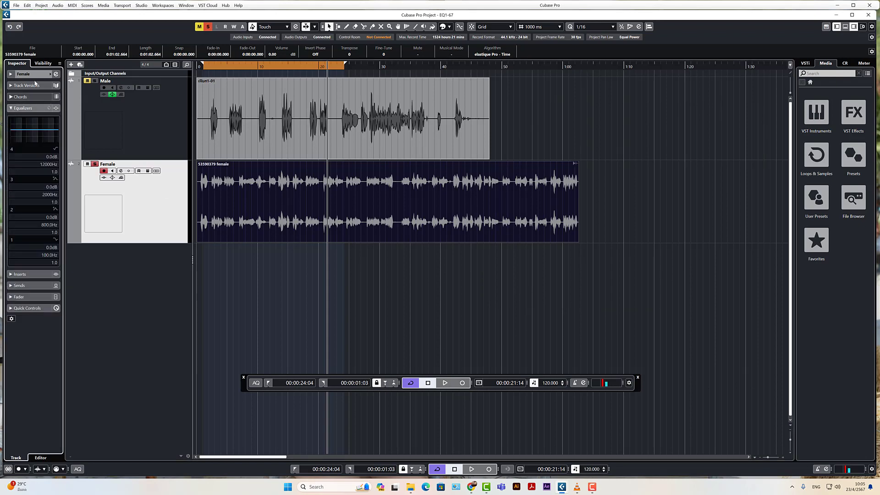
pyautogui.click(11, 74)
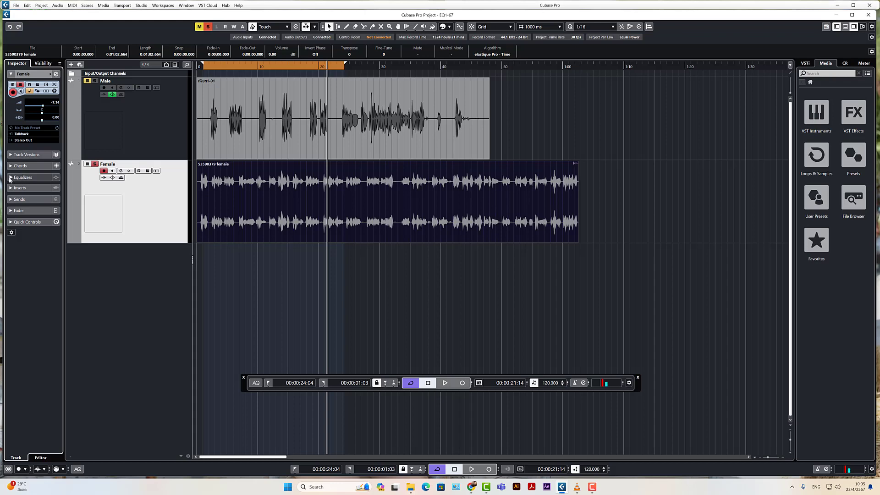
pyautogui.click(10, 177)
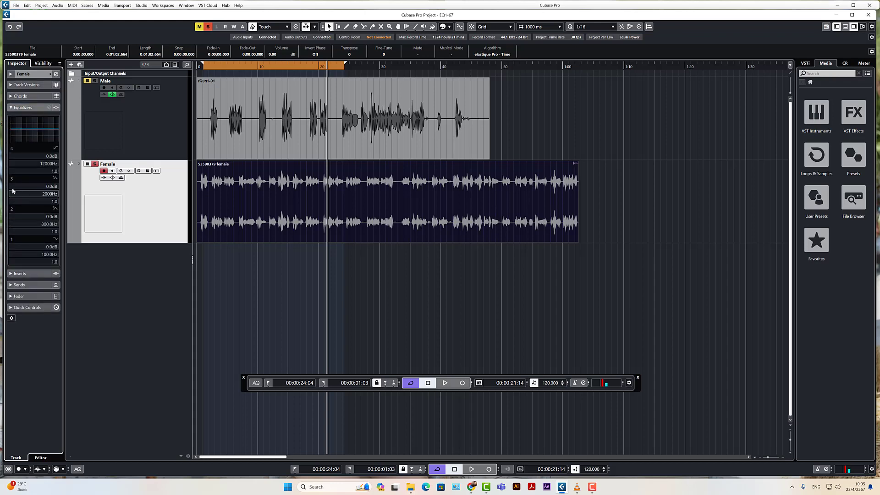
# Enable EQ bands 3 and 4 on the Female track and pull band 4 down to about -22.7 dB near 12 kHz.
pyautogui.click(11, 178)
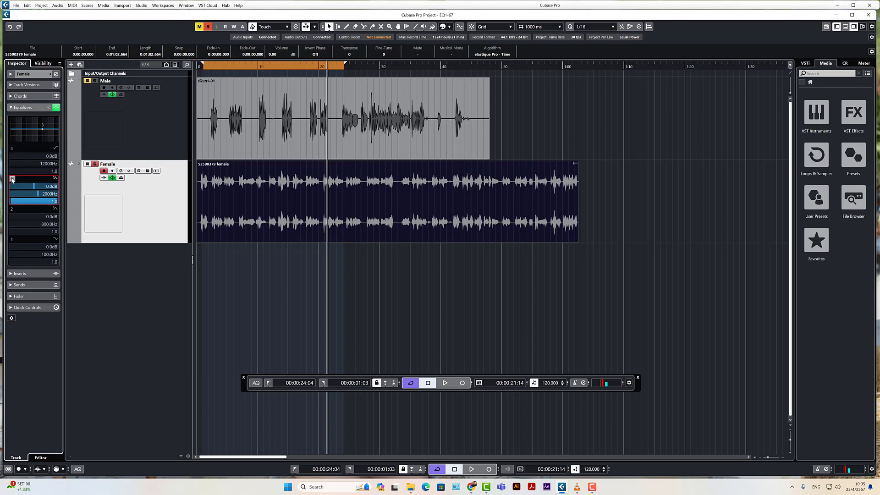
pyautogui.click(12, 149)
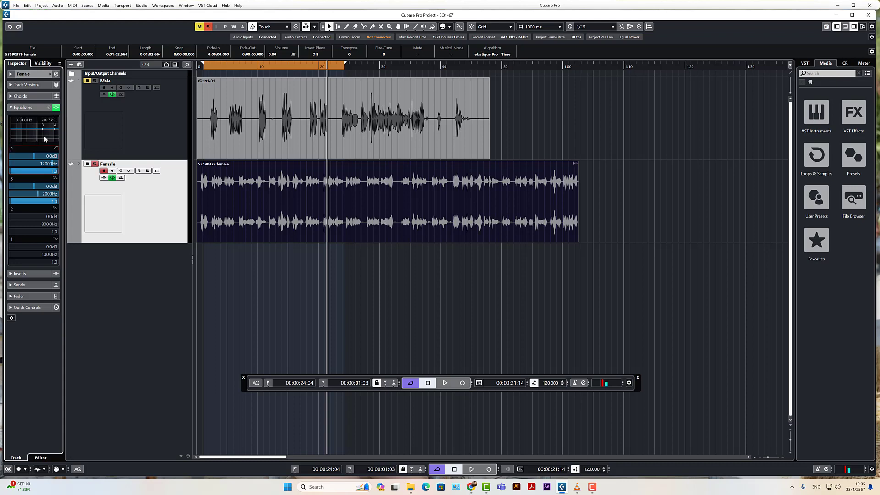
pyautogui.moveTo(56, 131); pyautogui.dragTo(56, 143)
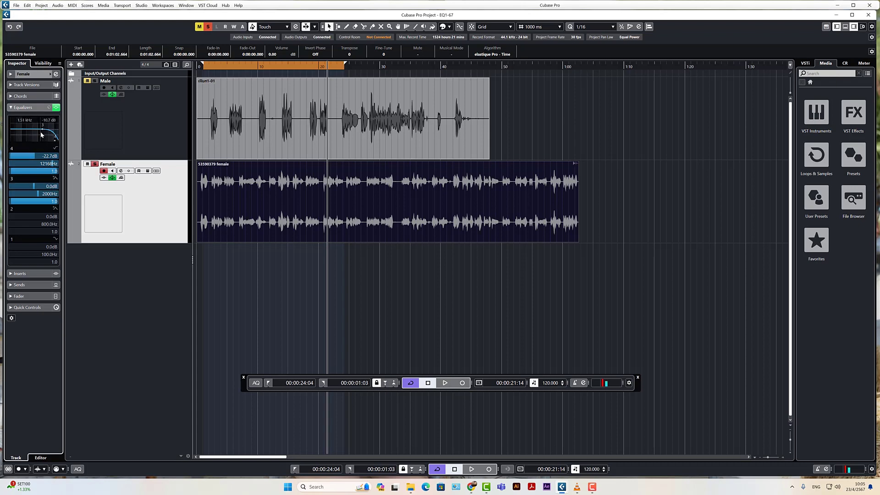
# Lower EQ band 3 to about -9.3 dB at about 4285 Hz and widen it to a Q of 0.0.
pyautogui.scroll(-2, 42, 189)
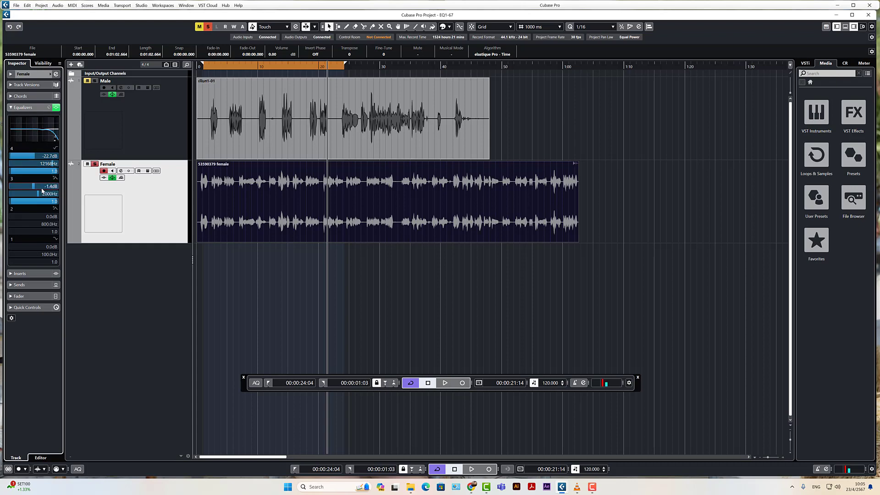
pyautogui.scroll(-3, 42, 190)
pyautogui.scroll(-2, 43, 191)
pyautogui.scroll(-3, 36, 203)
pyautogui.scroll(5, 37, 204)
pyautogui.scroll(-6, 37, 203)
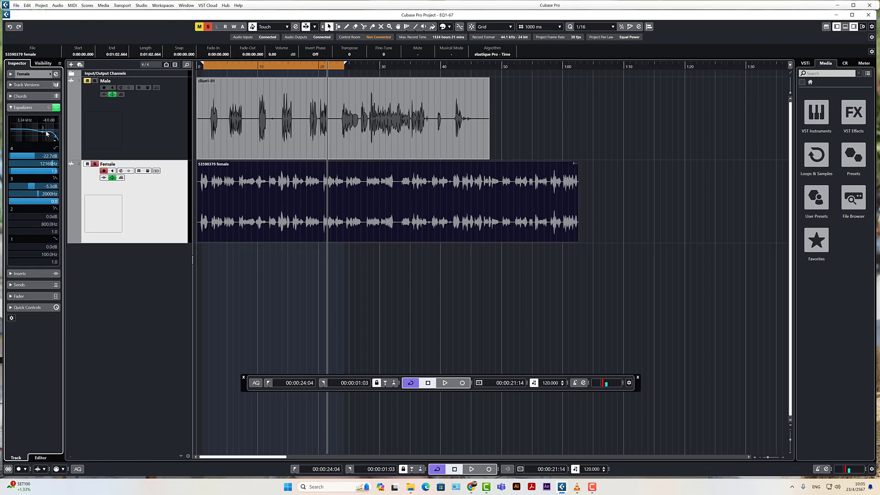
pyautogui.moveTo(42, 132); pyautogui.dragTo(46, 131)
pyautogui.moveTo(47, 135); pyautogui.dragTo(49, 137)
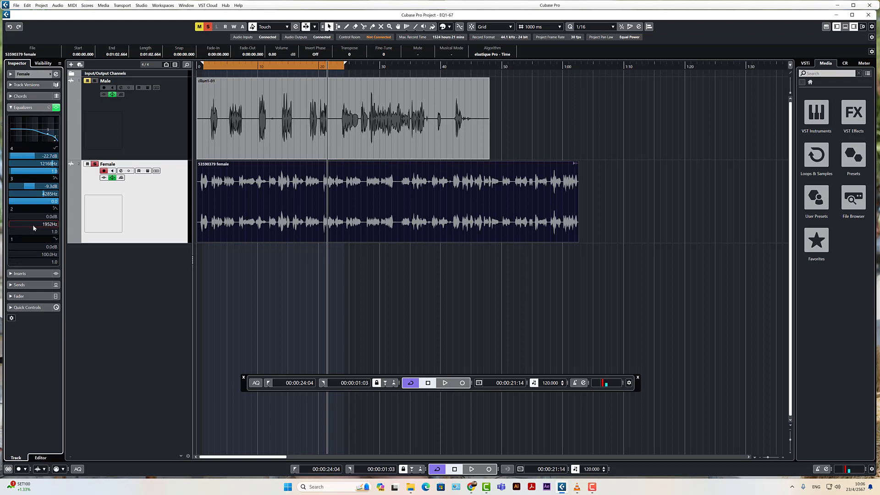
# Enable EQ band 2 at 1812 Hz, widen it to a Q of 0.0 and boost it to about 6.2 dB.
pyautogui.click(11, 208)
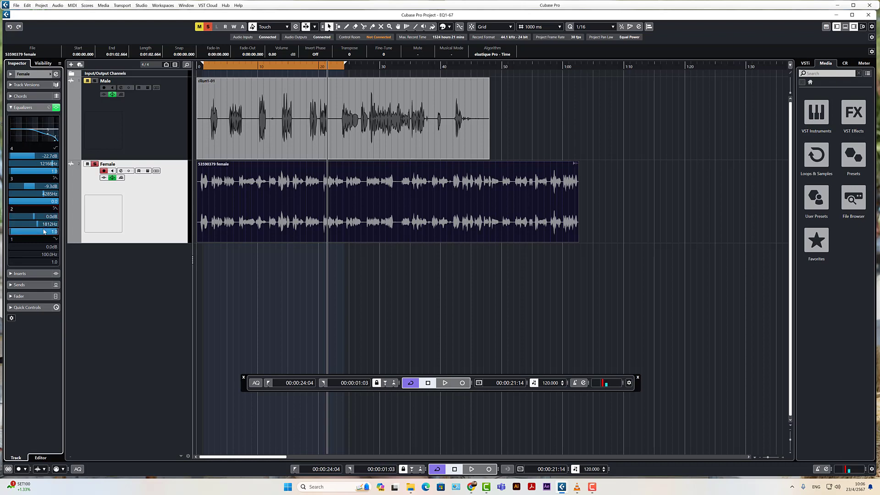
pyautogui.moveTo(45, 232); pyautogui.dragTo(43, 232)
pyautogui.scroll(-5, 44, 232)
pyautogui.scroll(-8, 44, 218)
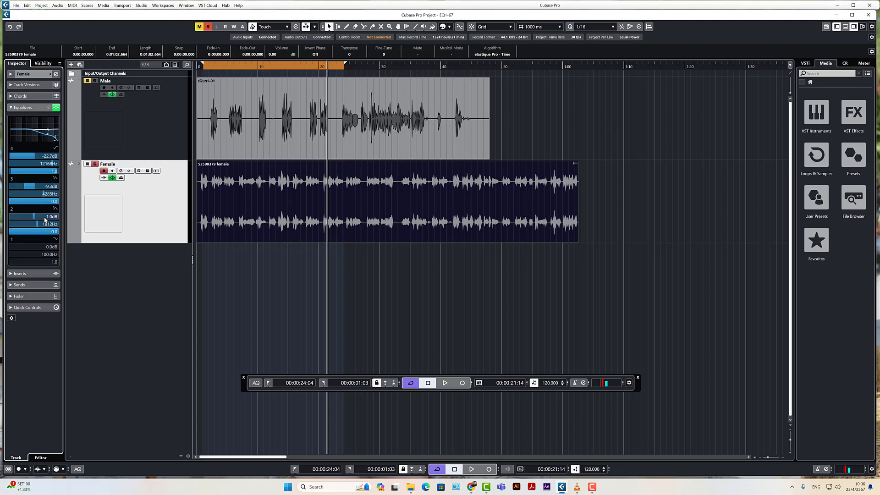
pyautogui.scroll(19, 44, 217)
pyautogui.scroll(2, 45, 219)
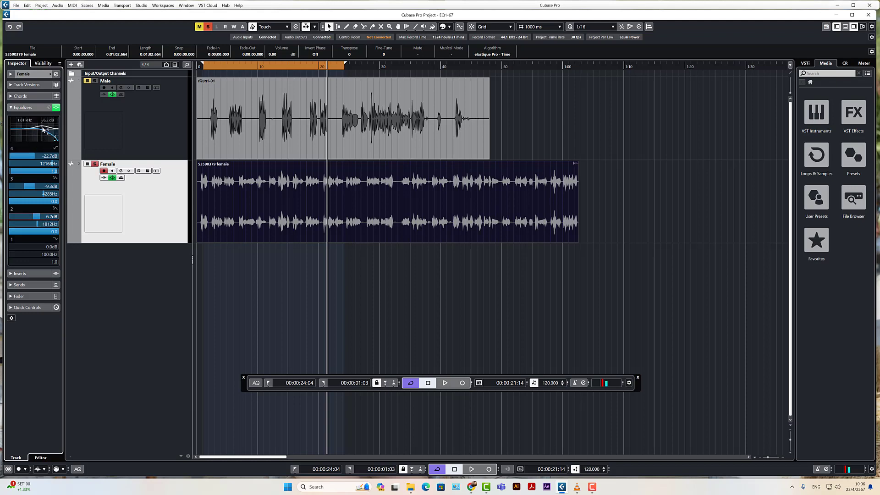
pyautogui.moveTo(43, 130); pyautogui.dragTo(43, 133)
pyautogui.moveTo(41, 132); pyautogui.dragTo(44, 129)
# Enable EQ band 1 and, consulting the "53590379 female" Spectrum Analyzer, set it to -24.0 dB at 47.1 Hz with a Q of 1.1.
pyautogui.click(12, 238)
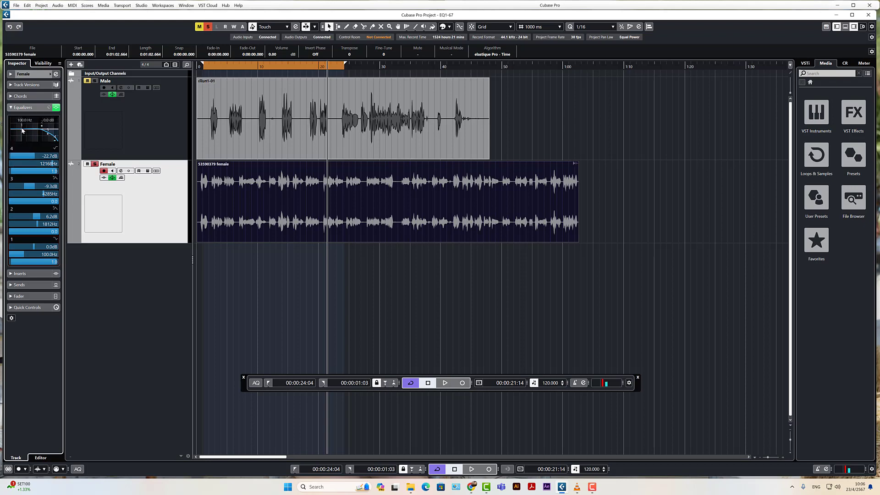
pyautogui.moveTo(22, 131)
pyautogui.mouseDown()
pyautogui.moveTo(16, 144)
pyautogui.moveTo(18, 134)
pyautogui.mouseUp()
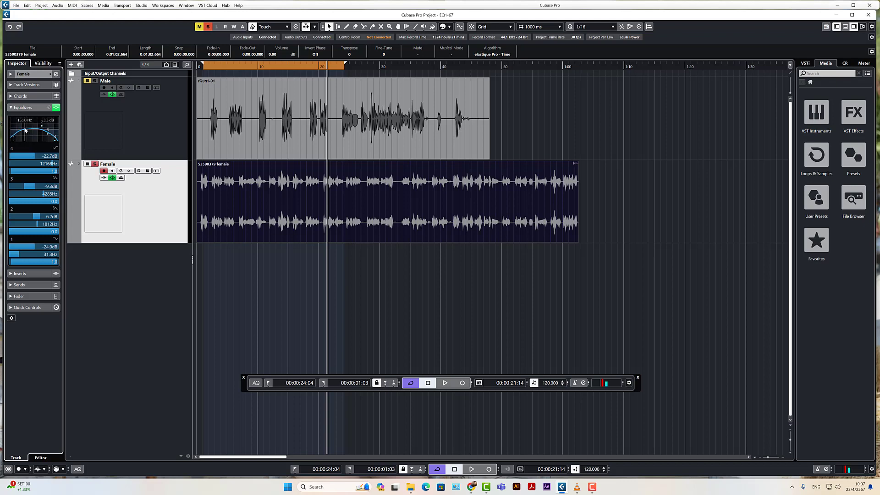
pyautogui.click(169, 6)
pyautogui.moveTo(186, 6)
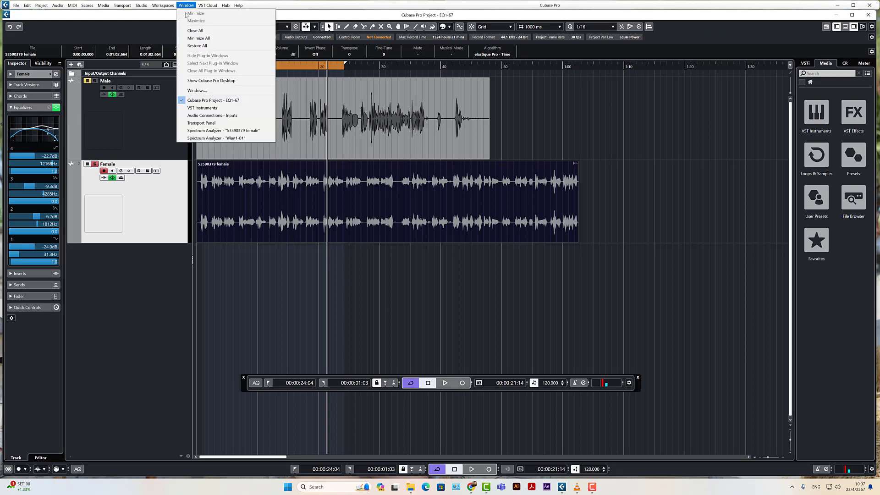
pyautogui.click(224, 130)
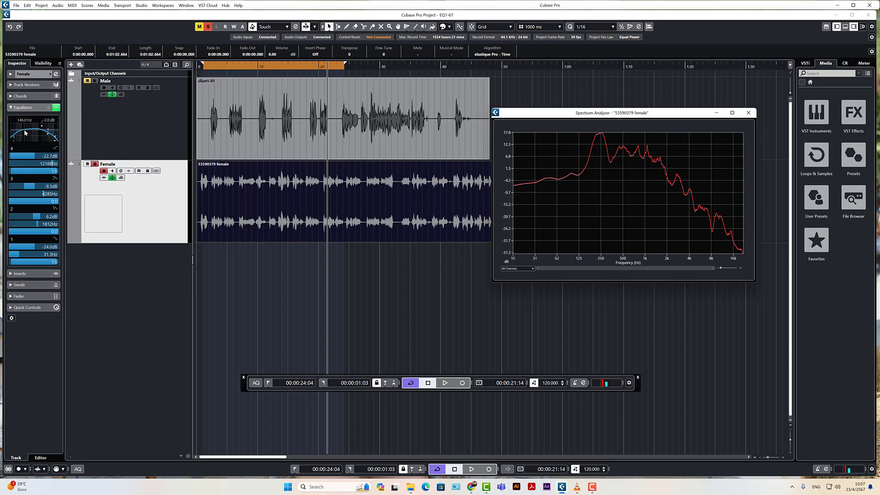
pyautogui.scroll(-6, 46, 265)
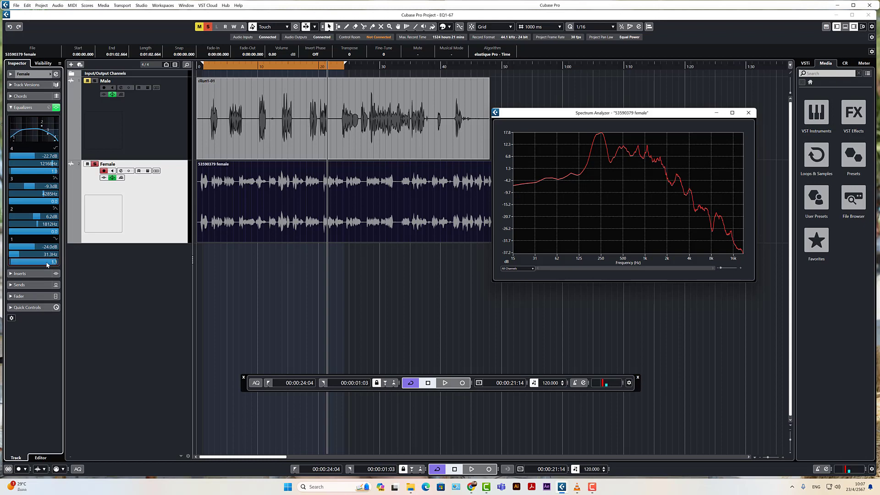
pyautogui.scroll(4, 43, 256)
# Play the female voice from 00:00:14:10 with its EQ on, then bypass the EQ and play the same passage again.
pyautogui.moveTo(293, 68); pyautogui.dragTo(284, 66)
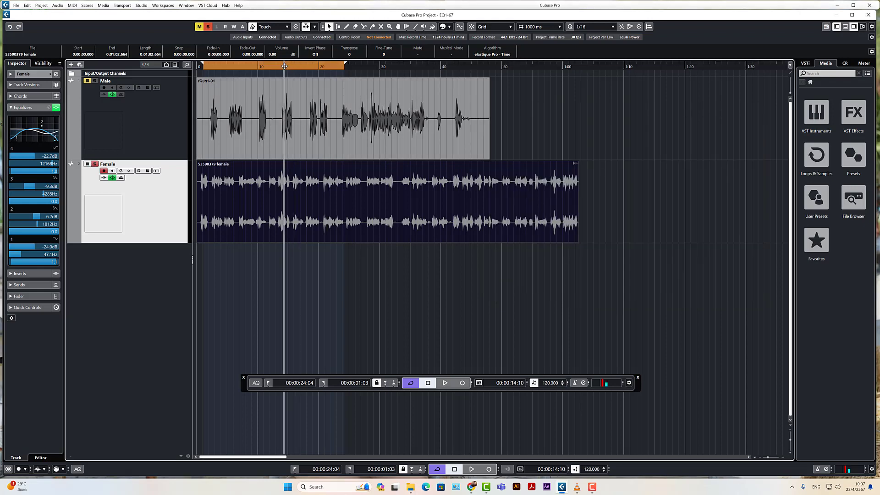
pyautogui.press('space')
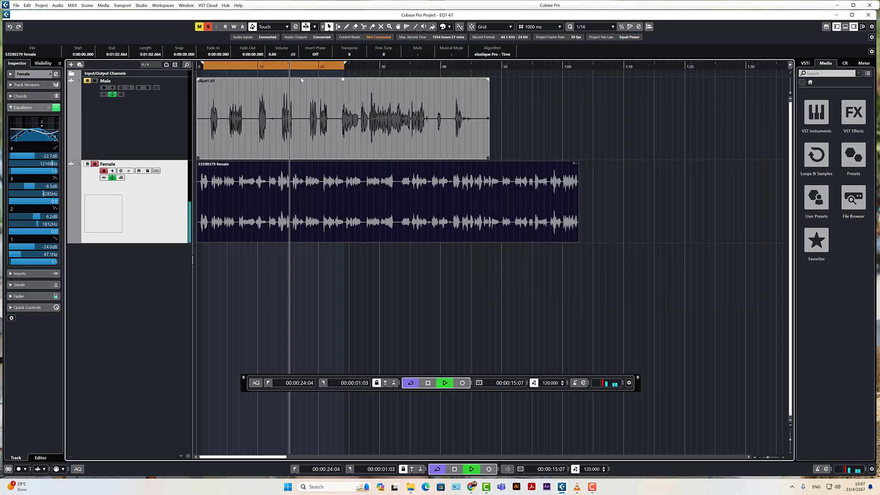
pyautogui.press('space')
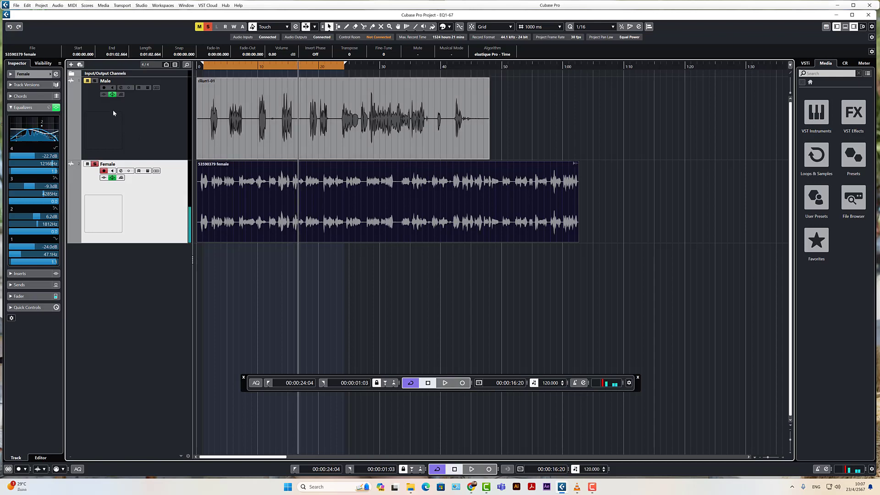
pyautogui.click(113, 178)
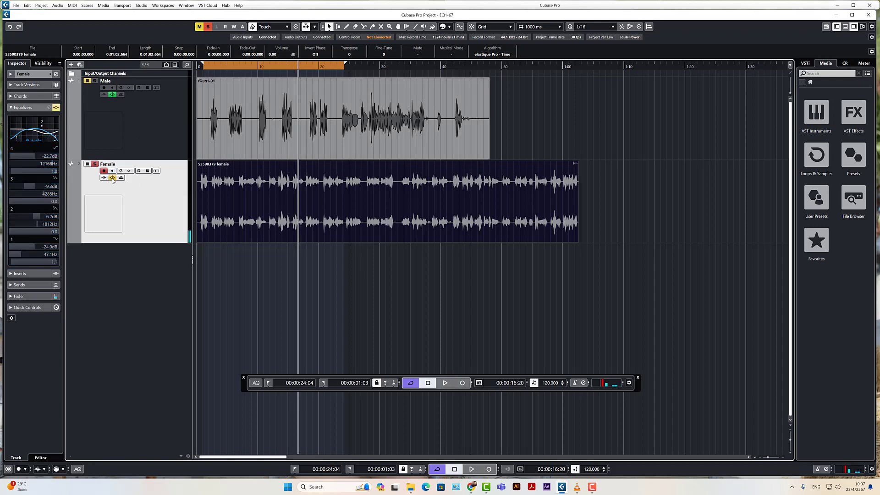
pyautogui.click(270, 67)
pyautogui.press('space')
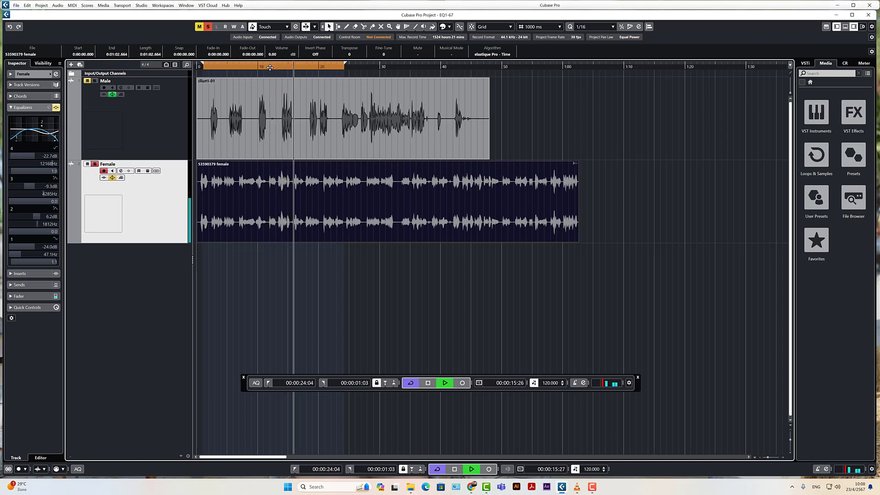
pyautogui.press('space')
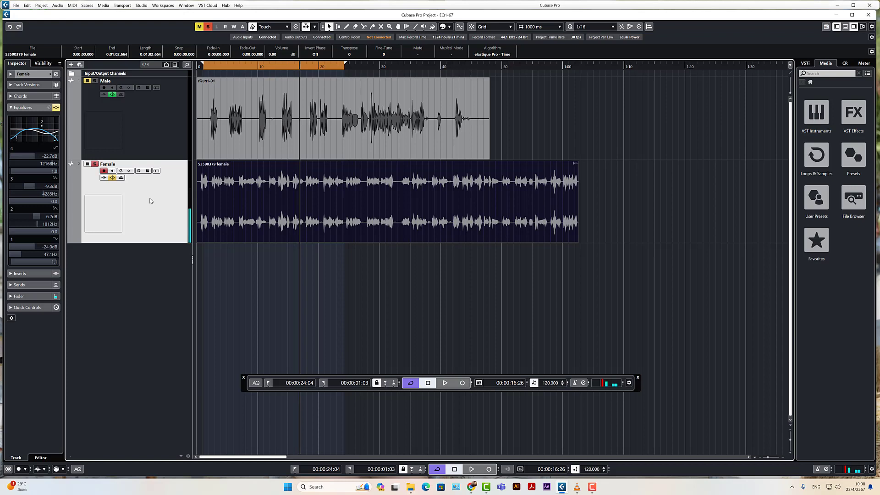
# Re-enable the Female track's EQ and listen to the passage again, stopping at 00:00:20:01.
pyautogui.click(112, 179)
pyautogui.click(292, 65)
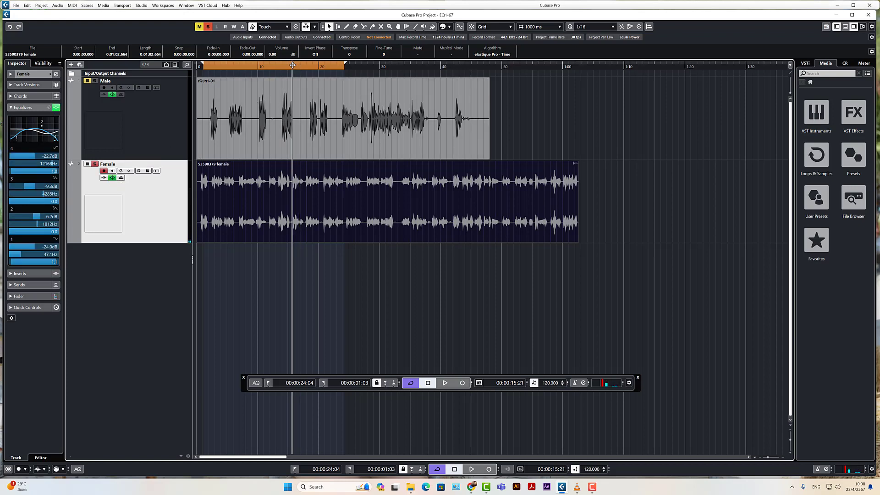
pyautogui.press('space')
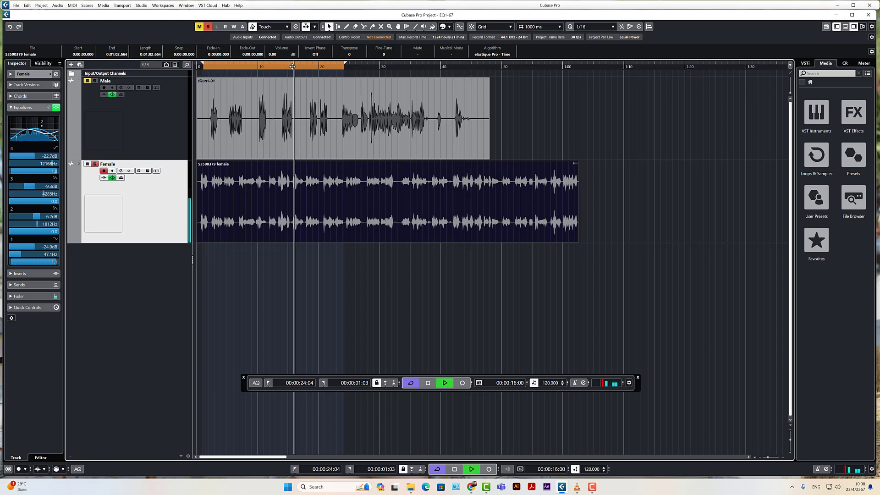
pyautogui.click(278, 66)
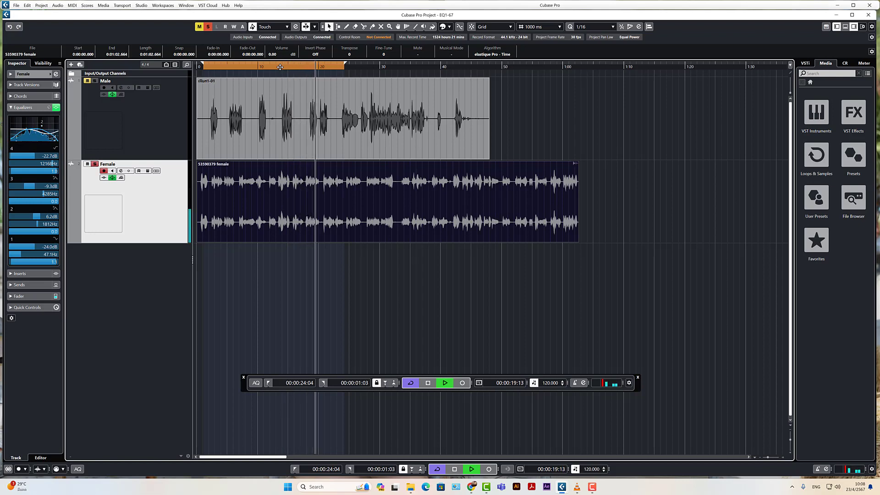
pyautogui.press('space')
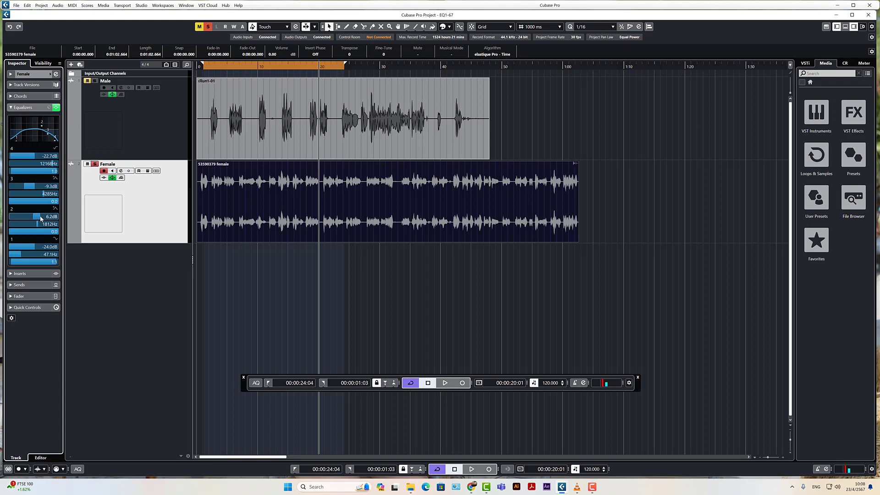
# Raise EQ band 2 to 8.2 dB and band 3 to -7.4 dB on the Female track and listen to the result.
pyautogui.scroll(2, 40, 218)
pyautogui.scroll(4, 39, 187)
pyautogui.click(302, 64)
pyautogui.press('space')
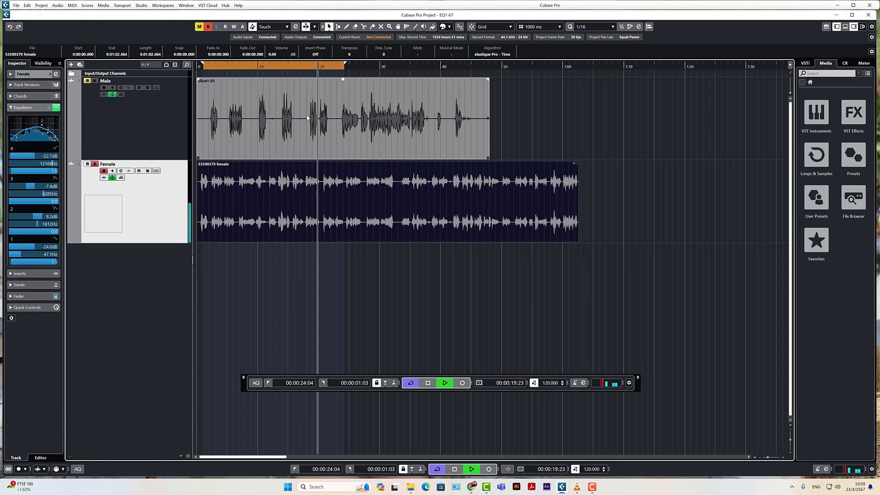
pyautogui.press('space')
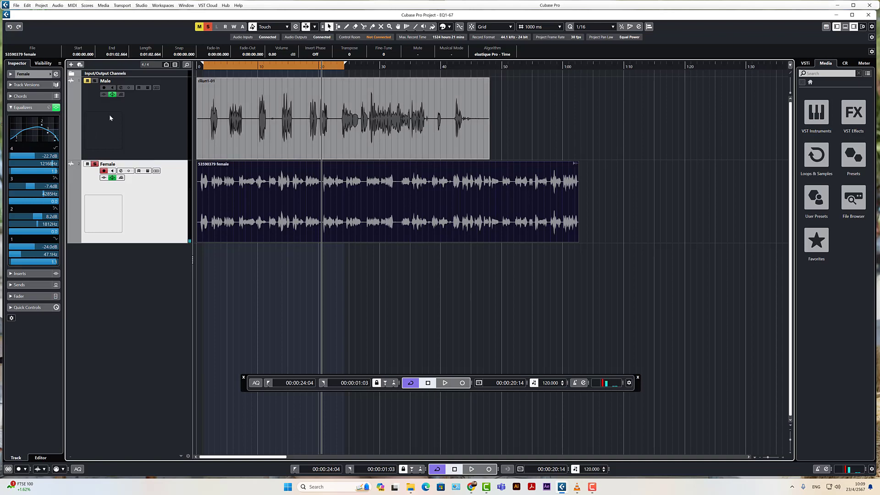
# Bypass the Female track's EQ, play the passage, re-enable the EQ during playback and stop at 00:00:22:22.
pyautogui.click(111, 178)
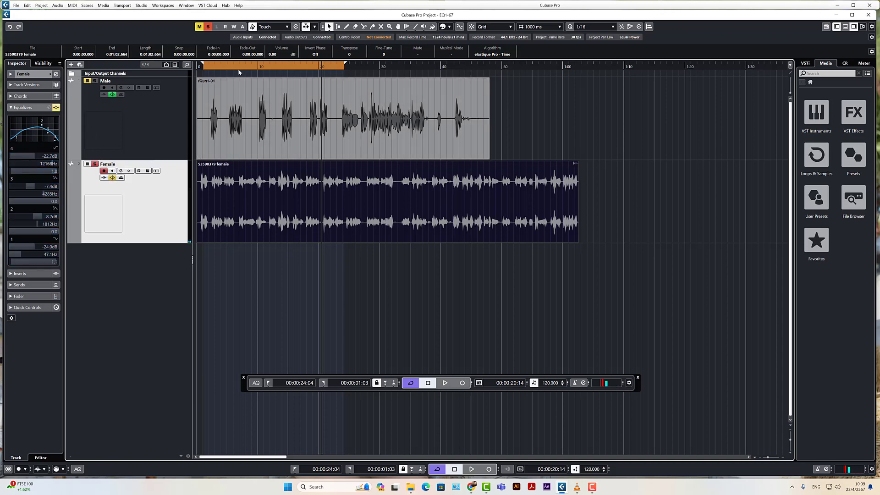
pyautogui.click(278, 66)
pyautogui.click(280, 66)
pyautogui.press('space')
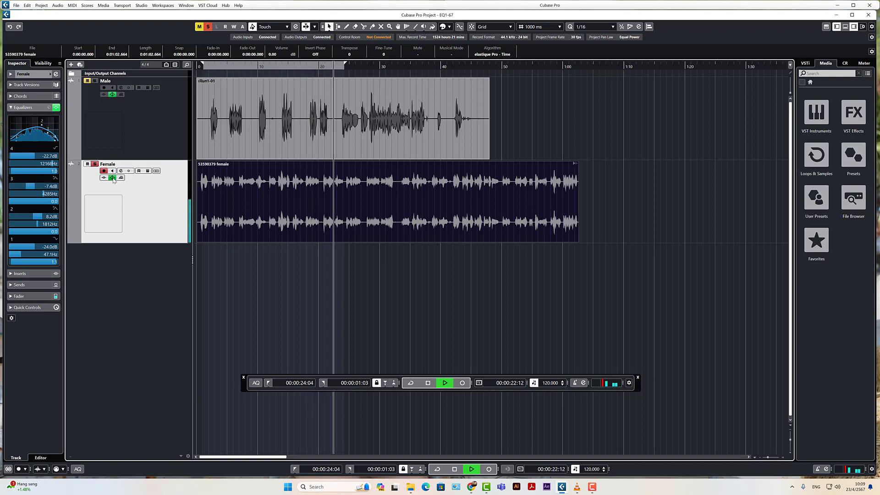
pyautogui.press('space')
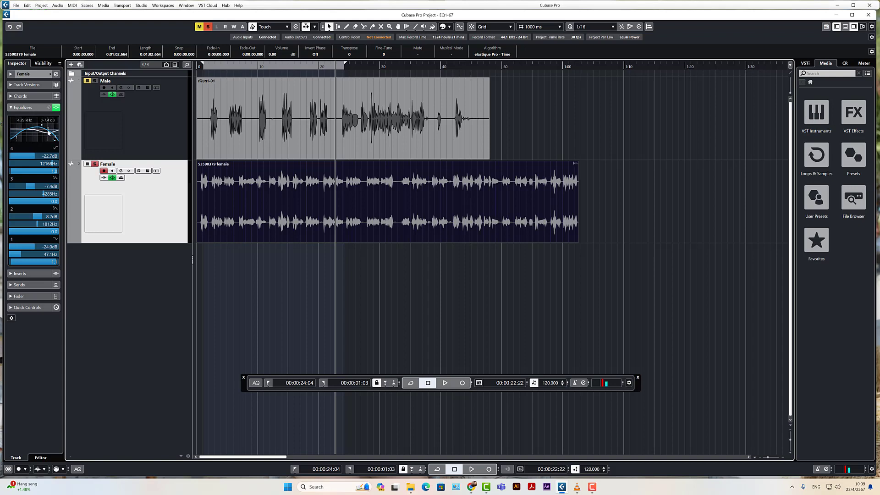
# Bring up the spectrum analyzer of the female clip and move its window clear of the waveforms.
pyautogui.click(170, 6)
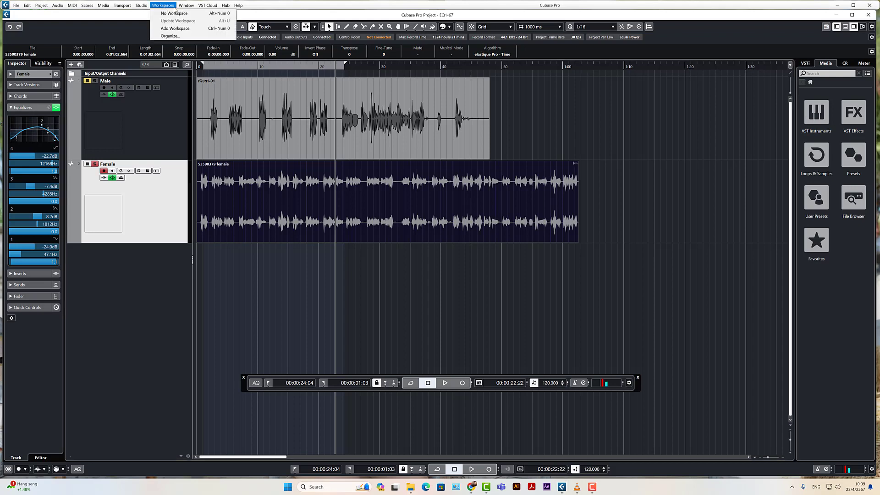
pyautogui.moveTo(187, 6)
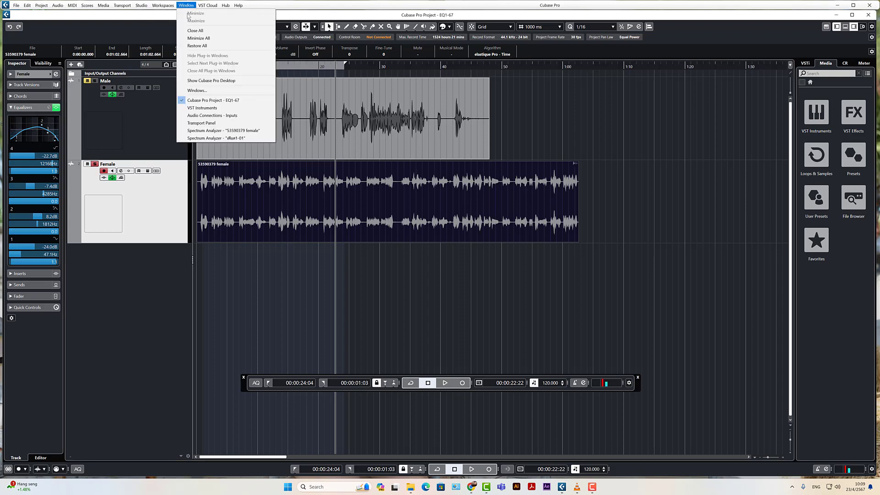
pyautogui.click(212, 138)
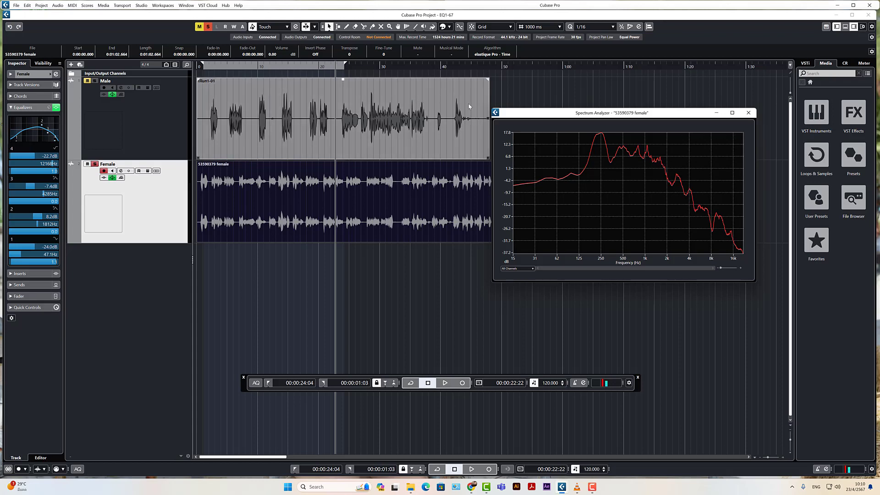
pyautogui.moveTo(608, 115); pyautogui.dragTo(621, 77)
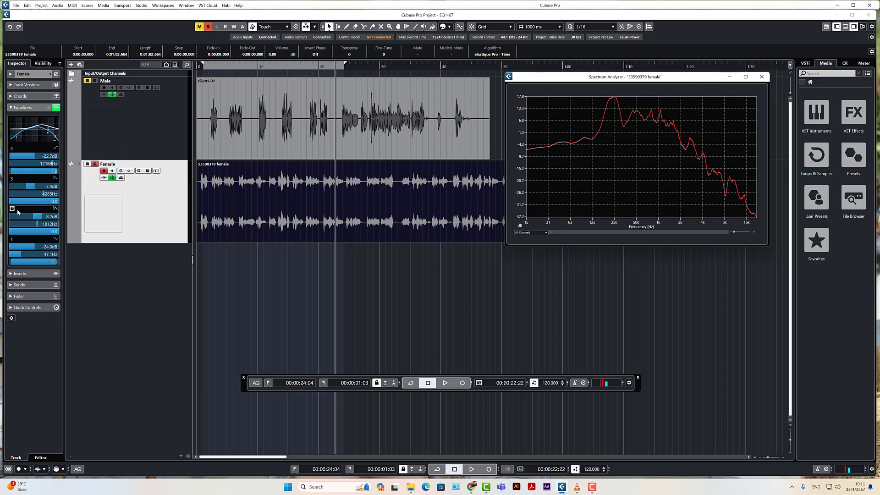
# Set the Female track's EQ band 2 to a Q of 10.4 and a gain of -19.7 dB.
pyautogui.scroll(10, 37, 232)
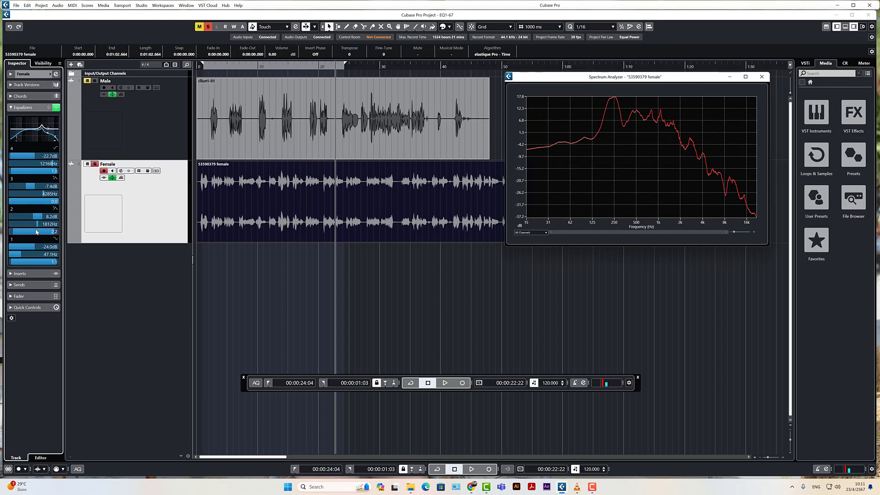
pyautogui.scroll(4, 37, 232)
pyautogui.scroll(4, 36, 232)
pyautogui.scroll(1, 36, 232)
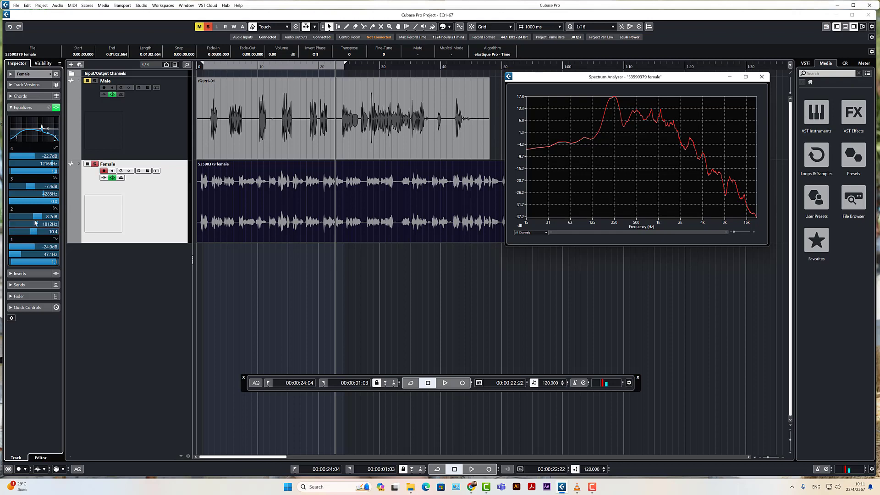
pyautogui.scroll(-5, 38, 218)
pyautogui.scroll(-17, 38, 218)
pyautogui.scroll(-1, 38, 219)
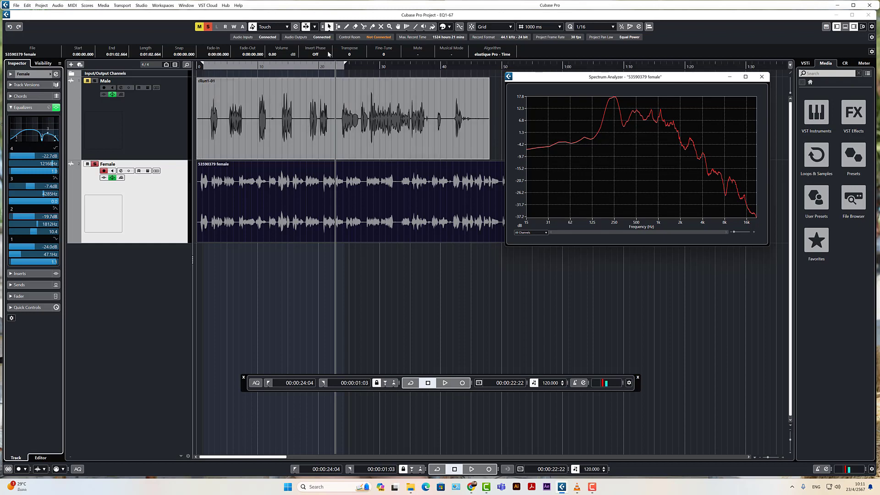
# Play the female voice with the narrow band 2 cut active, stop at 00:00:27:21 and close the spectrum analyzer.
pyautogui.moveTo(658, 120)
pyautogui.press('space')
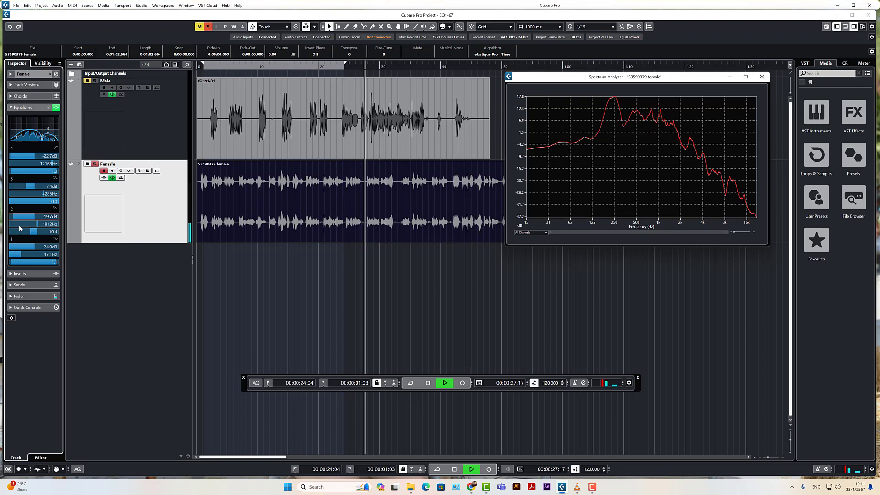
pyautogui.press('space')
pyautogui.click(12, 209)
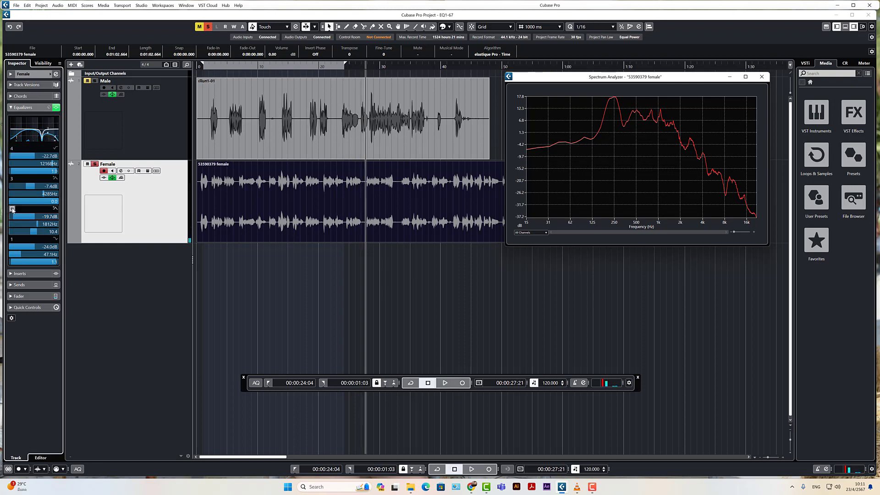
pyautogui.press('Escape')
# Deactivate EQ band 2, replay from about 20 seconds, reactivate the band during playback and stop at 00:00:27:03.
pyautogui.click(12, 209)
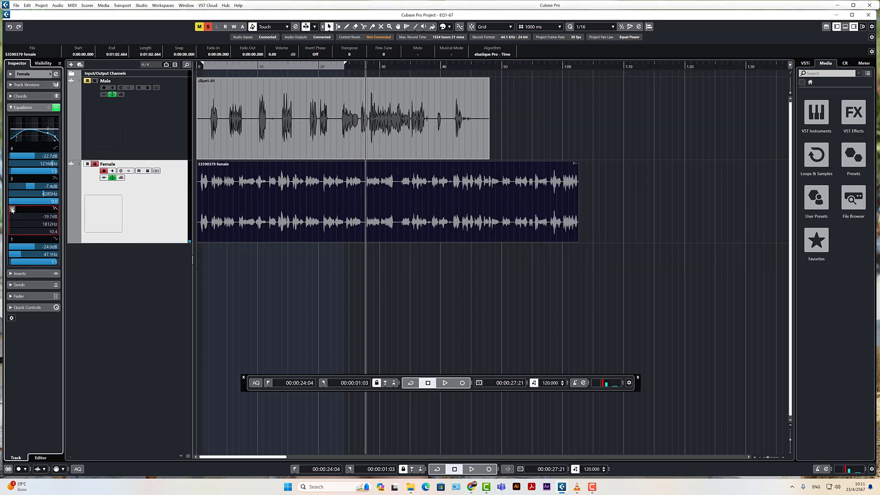
pyautogui.click(319, 67)
pyautogui.press('space')
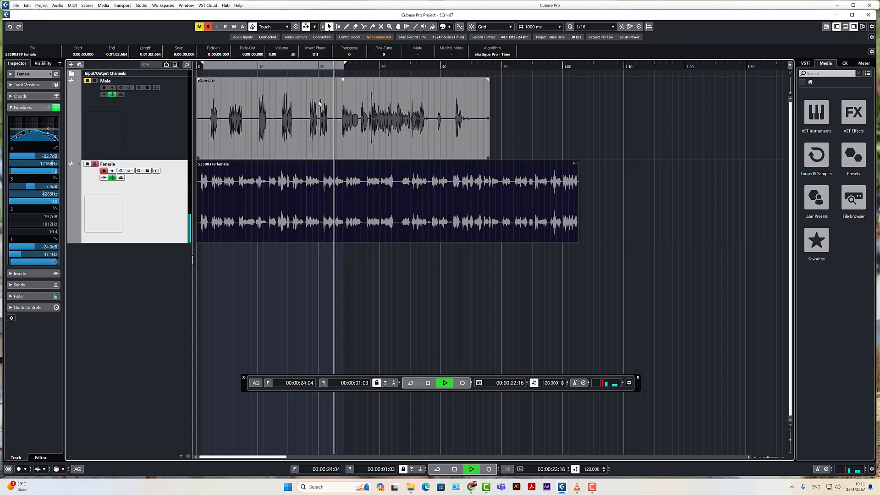
pyautogui.click(11, 209)
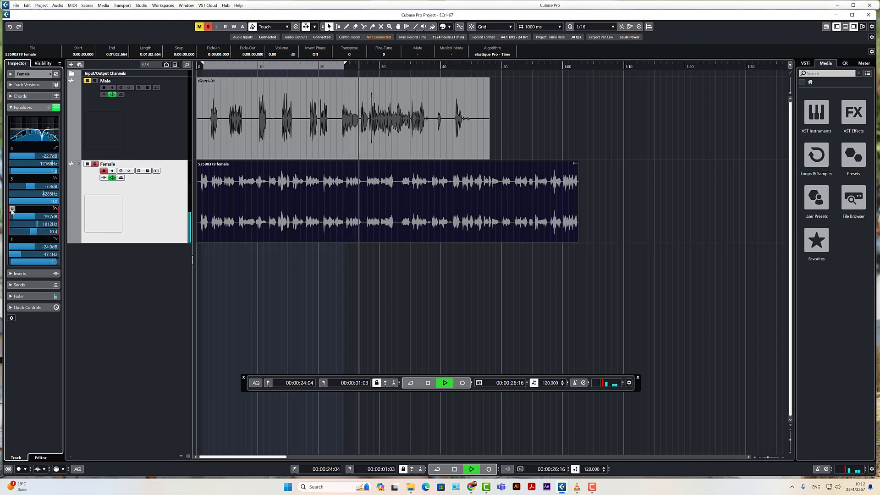
pyautogui.press('space')
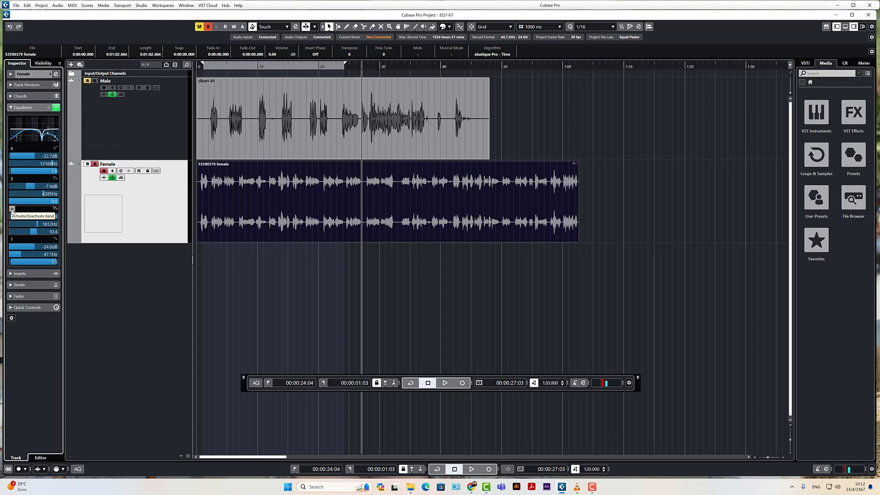
# Deactivate band 2 and resume playback, then reactivate the band while playing and stop at 00:00:31:09.
pyautogui.click(12, 209)
pyautogui.press('space')
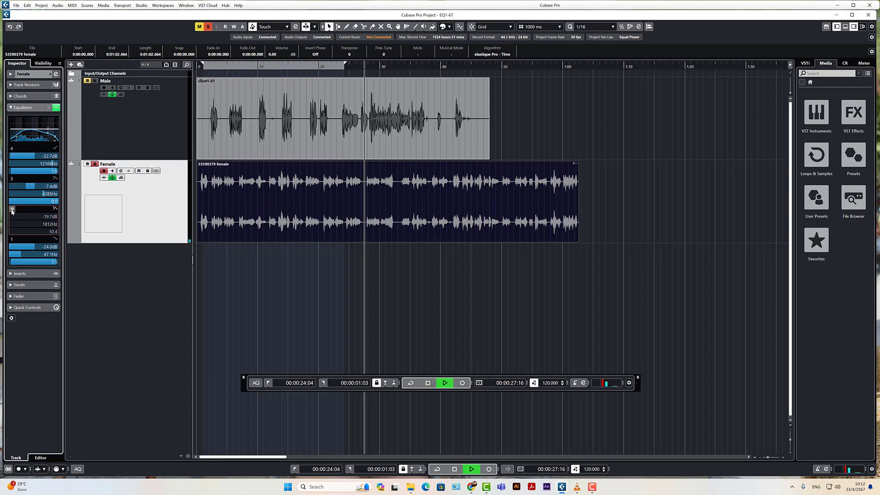
pyautogui.click(12, 209)
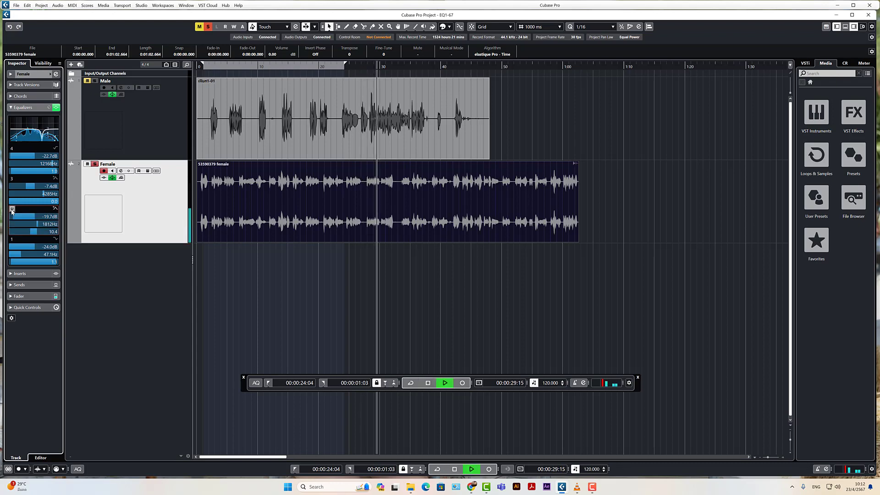
pyautogui.press('space')
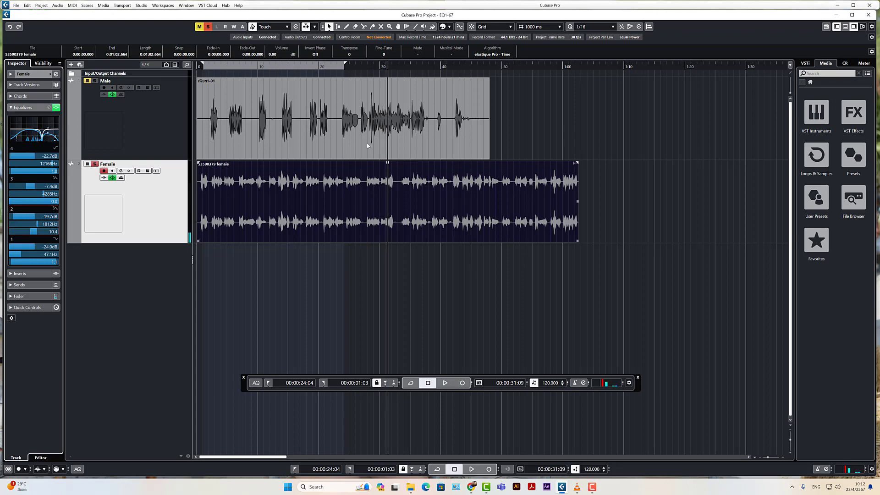
# Play the female voice from 00:00:27:29 to 00:00:31:29 with EQ band 2 deactivated.
pyautogui.moveTo(368, 65); pyautogui.dragTo(365, 66)
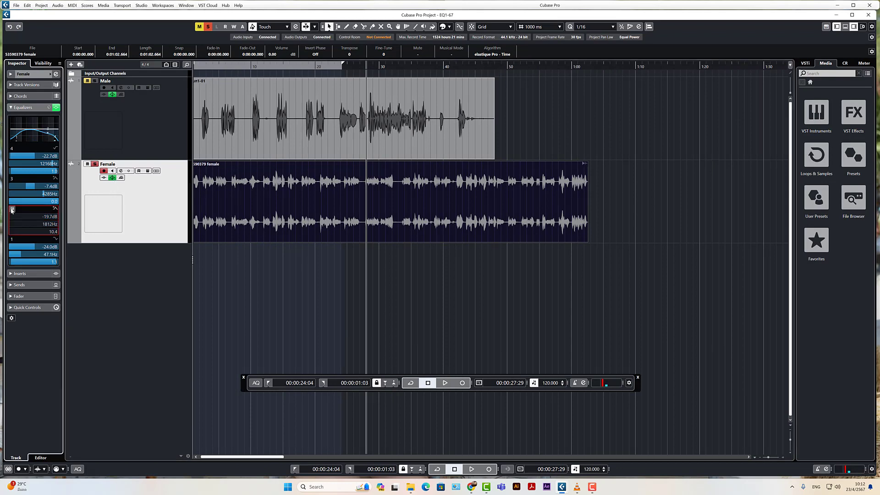
pyautogui.press('space')
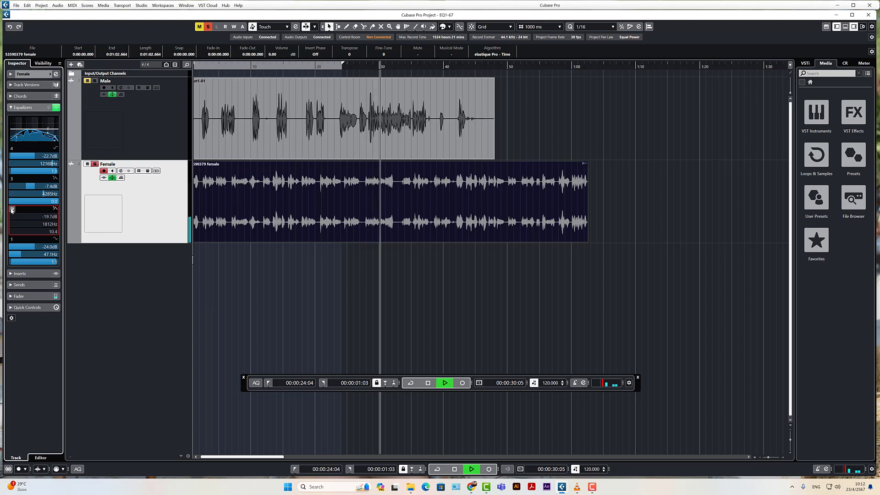
pyautogui.press('space')
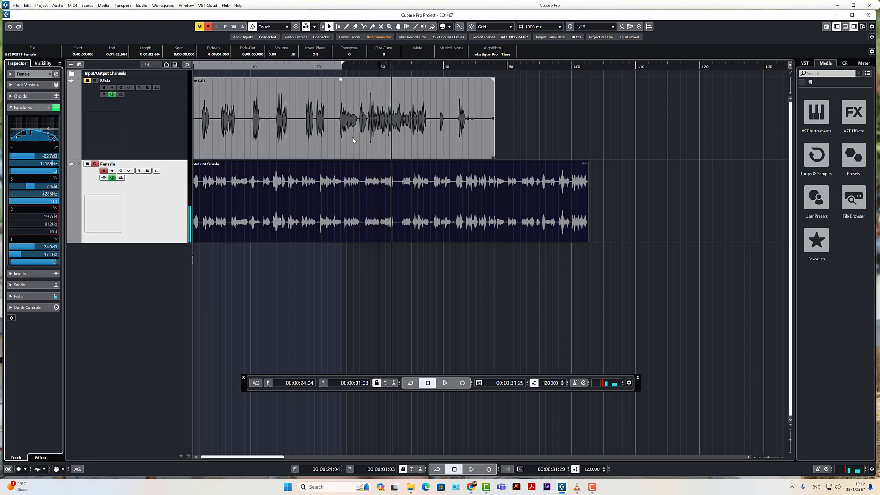
# Return the playhead to 00:00:28:03, reactivate EQ band 2 and play the same passage again.
pyautogui.click(366, 67)
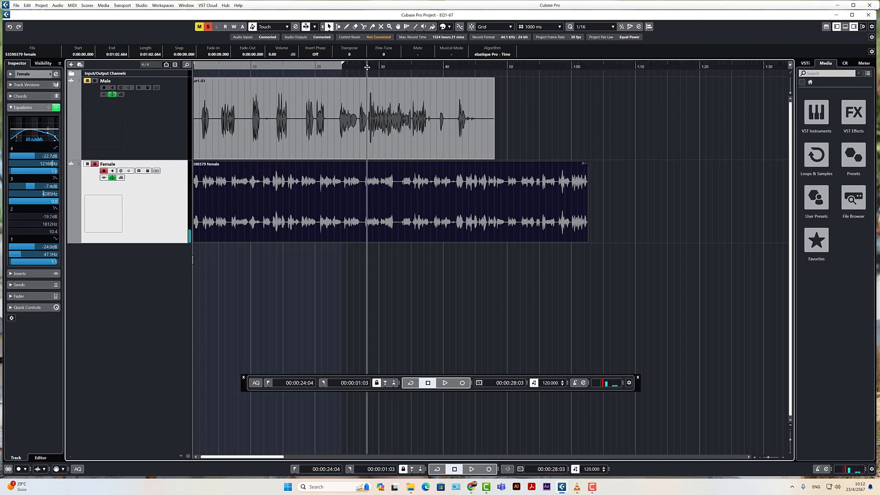
pyautogui.click(12, 209)
pyautogui.press('space')
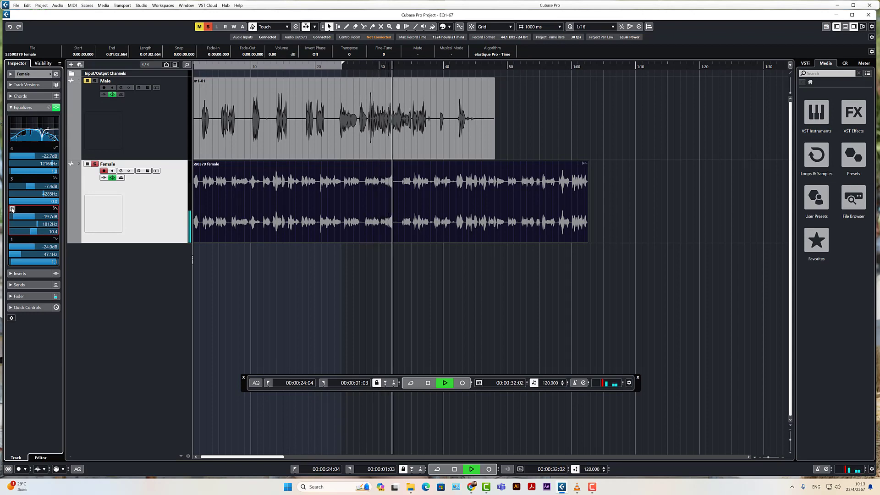
pyautogui.press('space')
# Play from 00:00:27:16, deactivate band 2 during playback, stop at 00:00:32:06 and reactivate the band.
pyautogui.moveTo(362, 67); pyautogui.dragTo(363, 65)
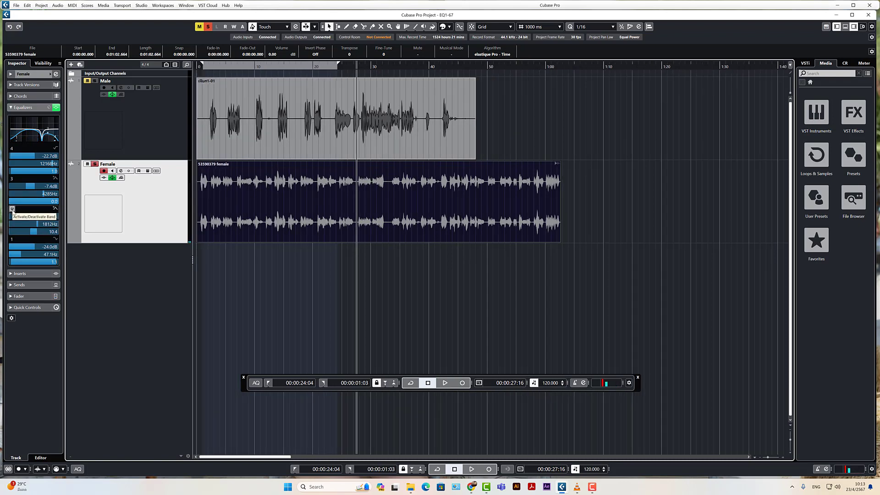
pyautogui.press('space')
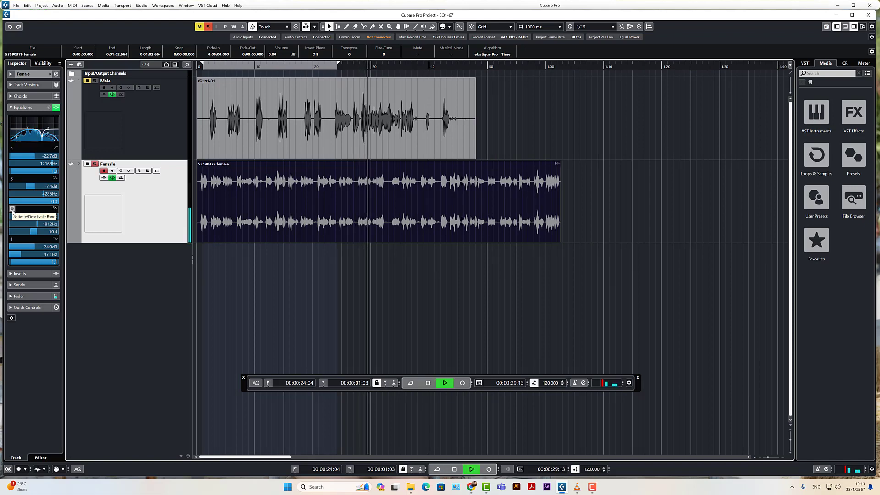
pyautogui.click(13, 209)
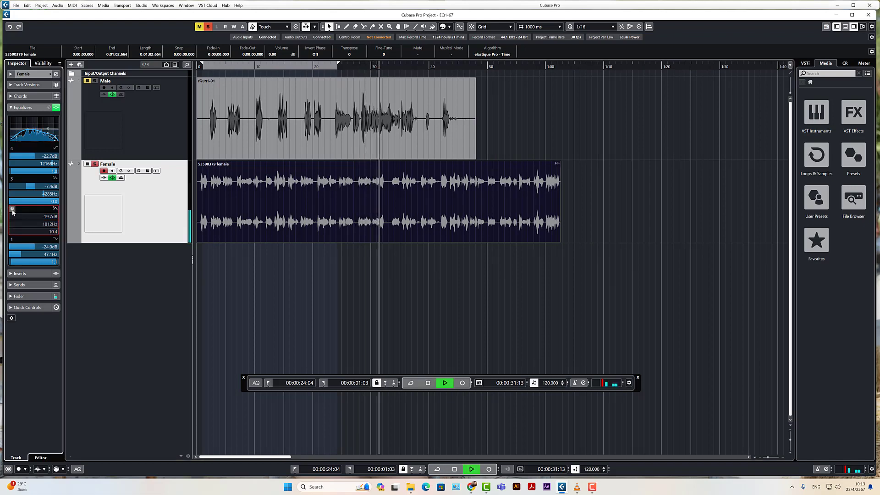
pyautogui.press('space')
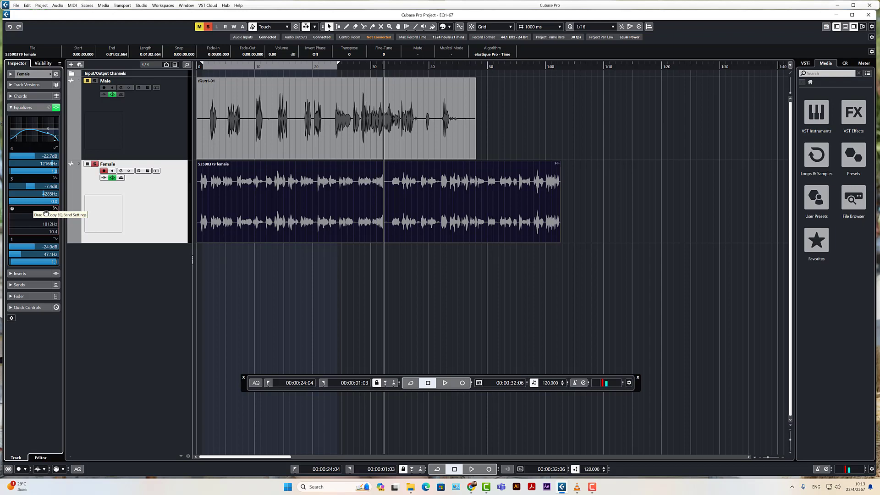
pyautogui.click(12, 209)
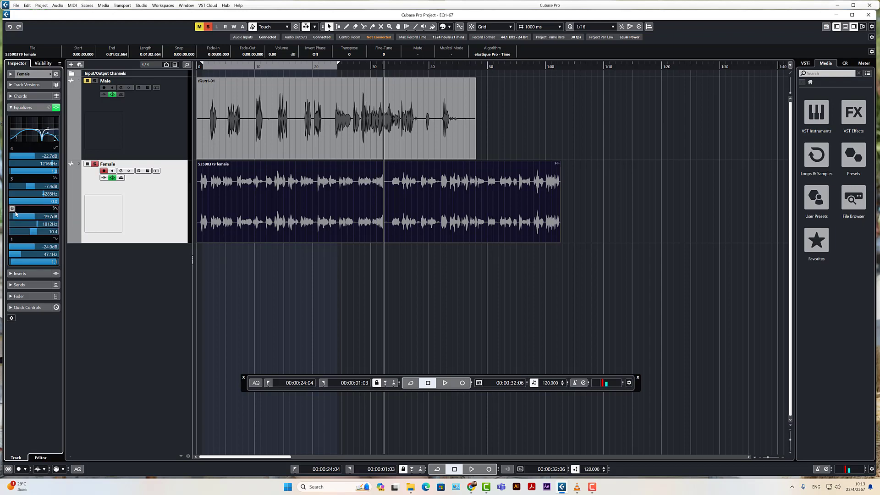